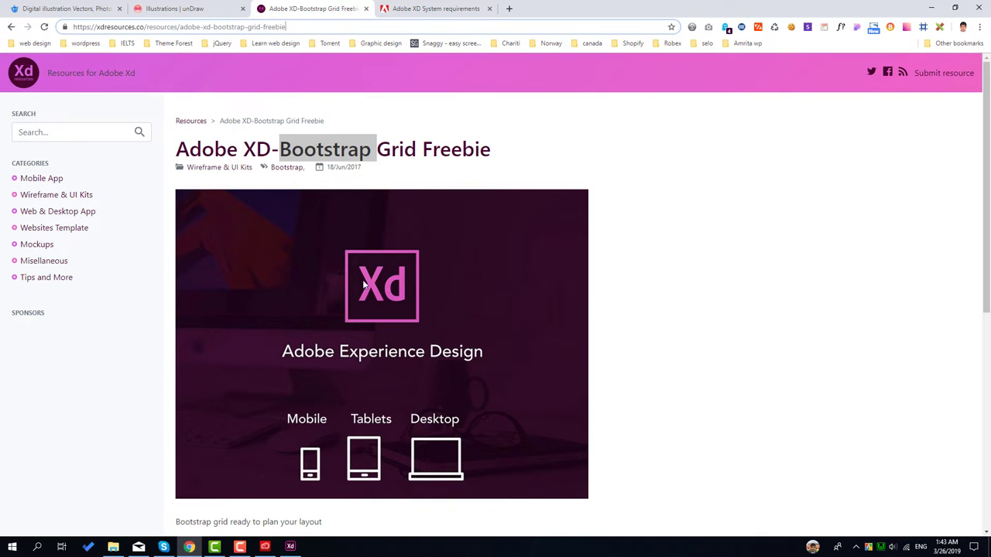
Step: Open the download page of the Adobe XD-Bootstrap Grid freebie
left_click(401, 176)
left_click(295, 29)
left_click(392, 137)
scroll(449, 274, "down", 3)
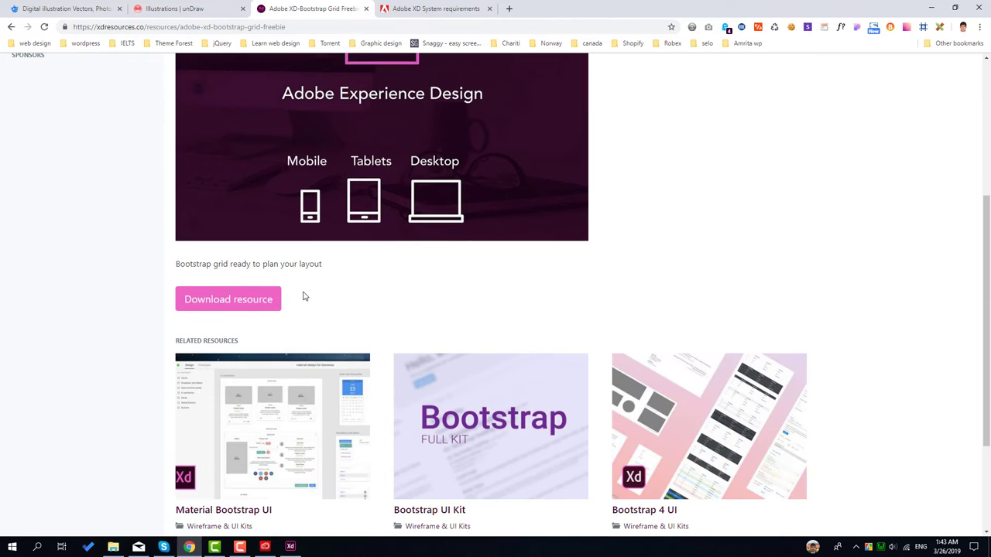
left_click(225, 300)
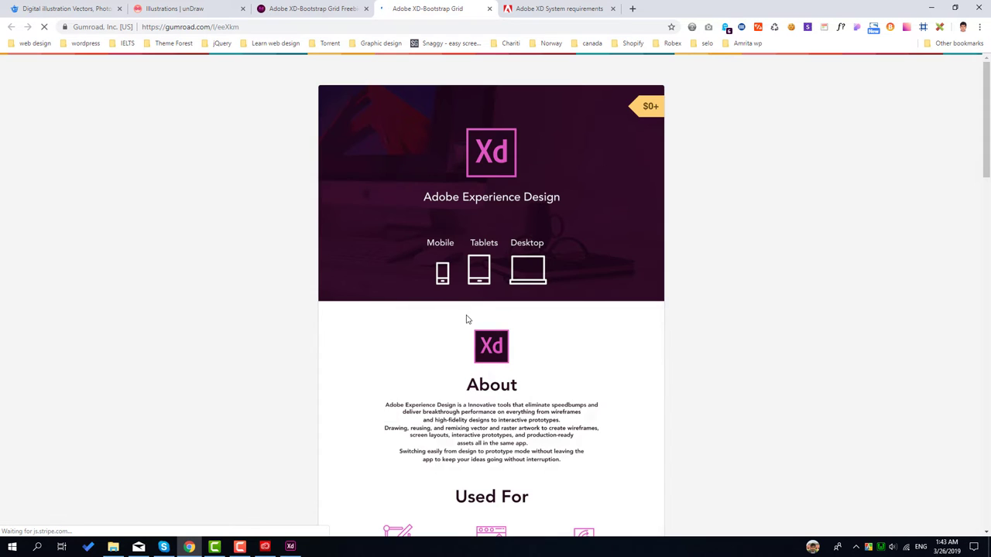
Step: Examine the Mobile, Laptops and Desktop grid previews and the pricing details on the freebie's download page
scroll(541, 344, "down", 3)
scroll(542, 348, "down", 15)
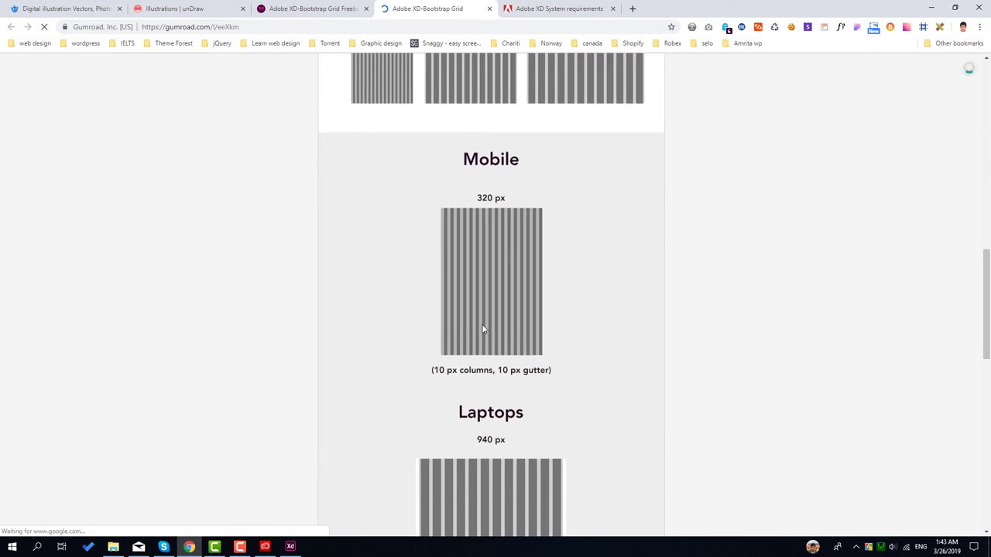
scroll(505, 340, "up", 10)
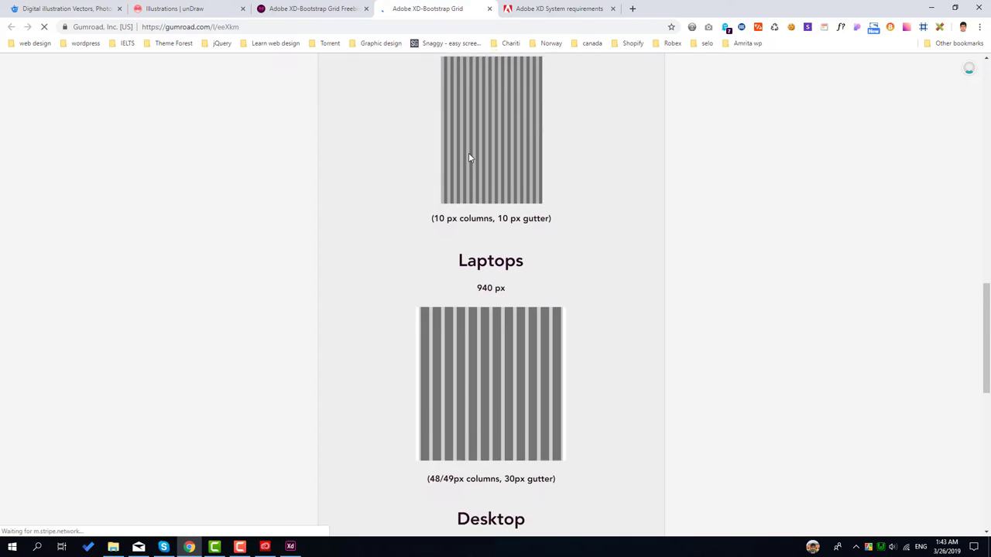
scroll(509, 292, "down", 3)
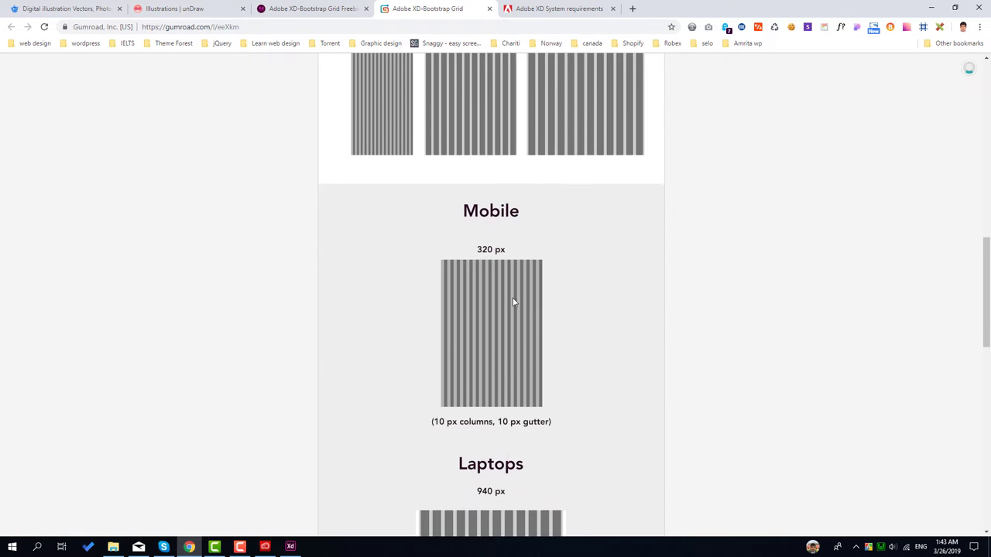
scroll(515, 302, "up", 4)
scroll(594, 269, "down", 10)
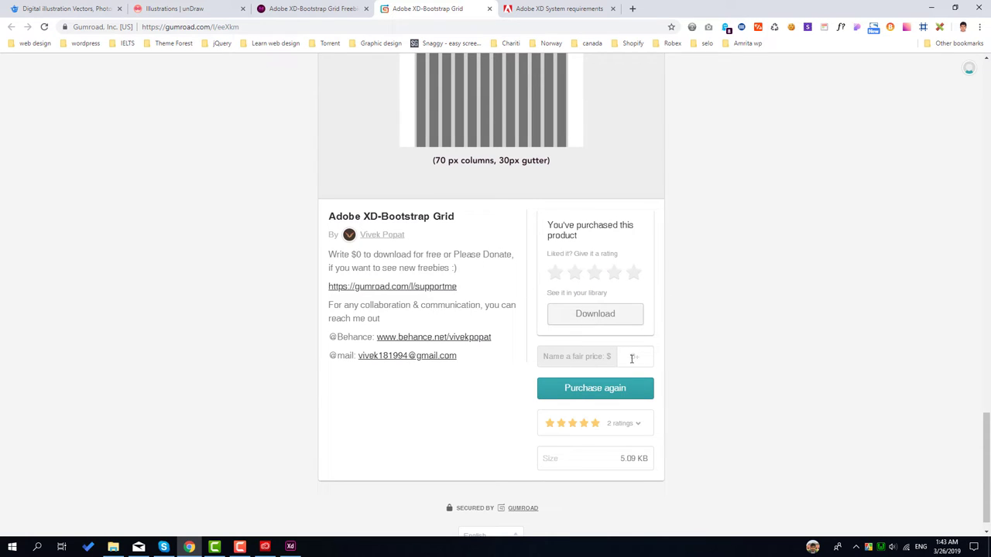
left_click(633, 356)
Step: Close the freebie's download page and look at the Adobe XD system requirements page
left_click(489, 9)
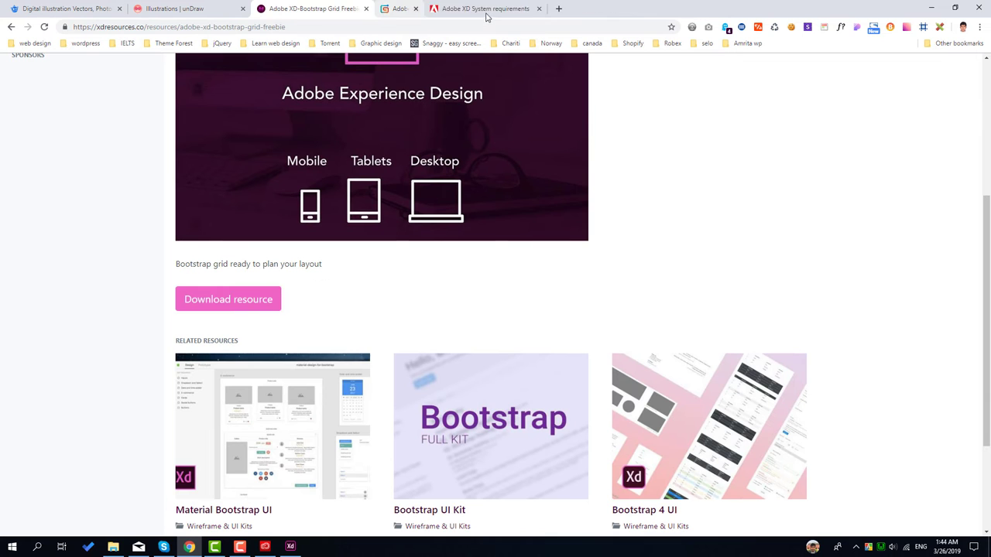
left_click(459, 10)
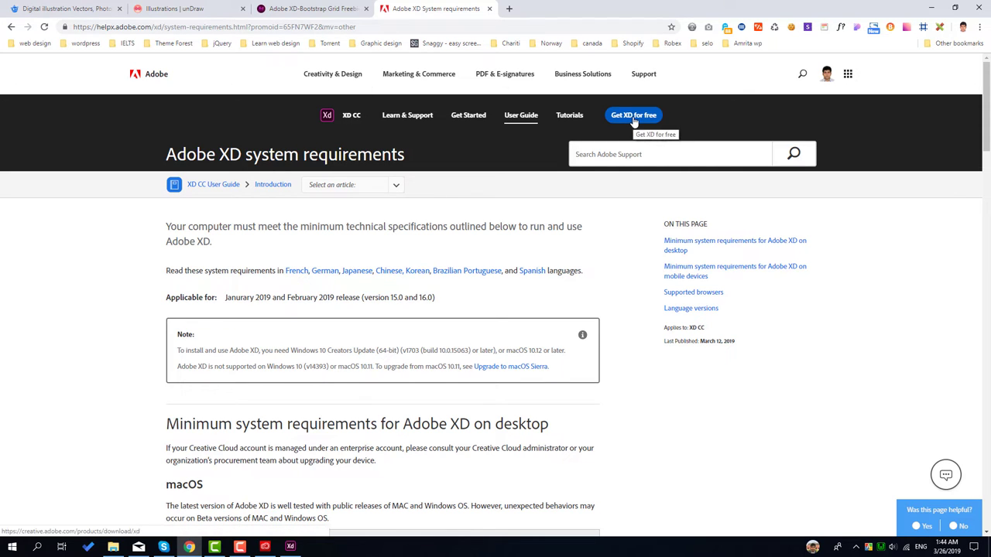
left_click(310, 9)
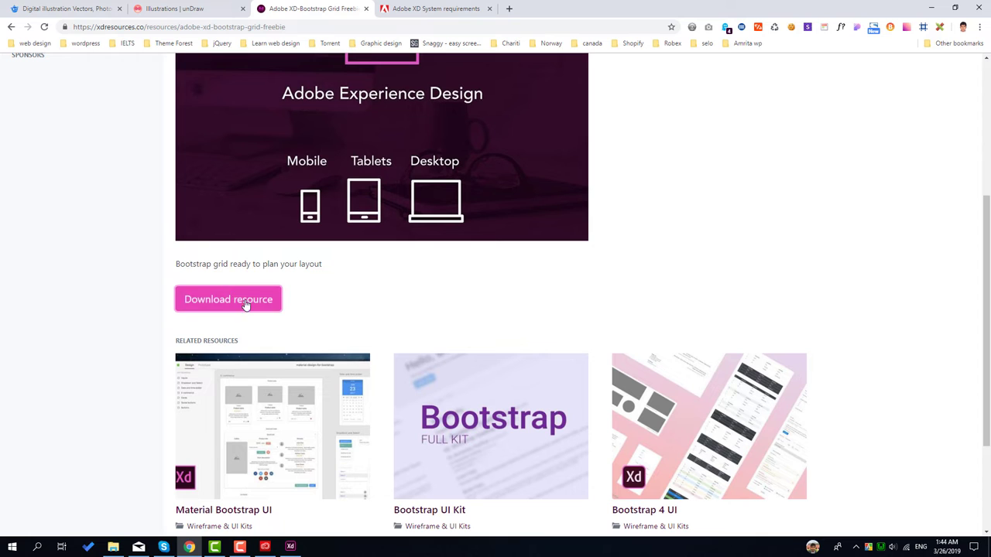
Step: Switch to File Explorer and open Bootstrap.xd from the XD tutorial folder in a maximized Adobe XD window
left_click(113, 546)
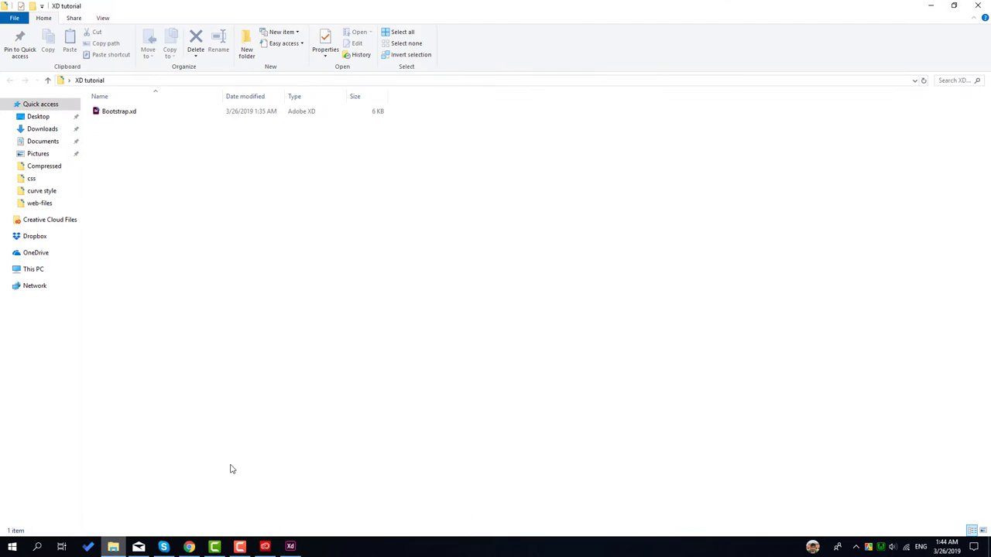
double_click(116, 111)
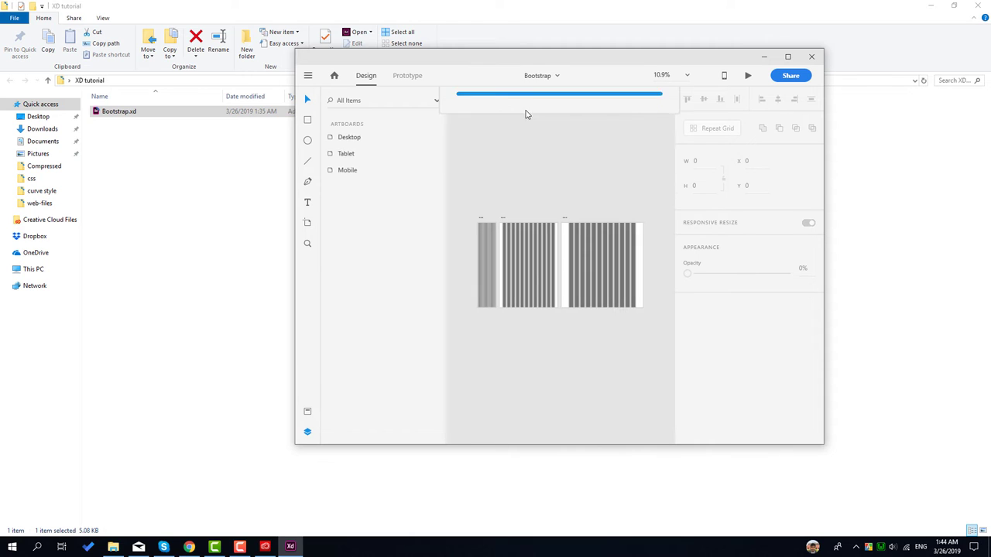
left_click(787, 57)
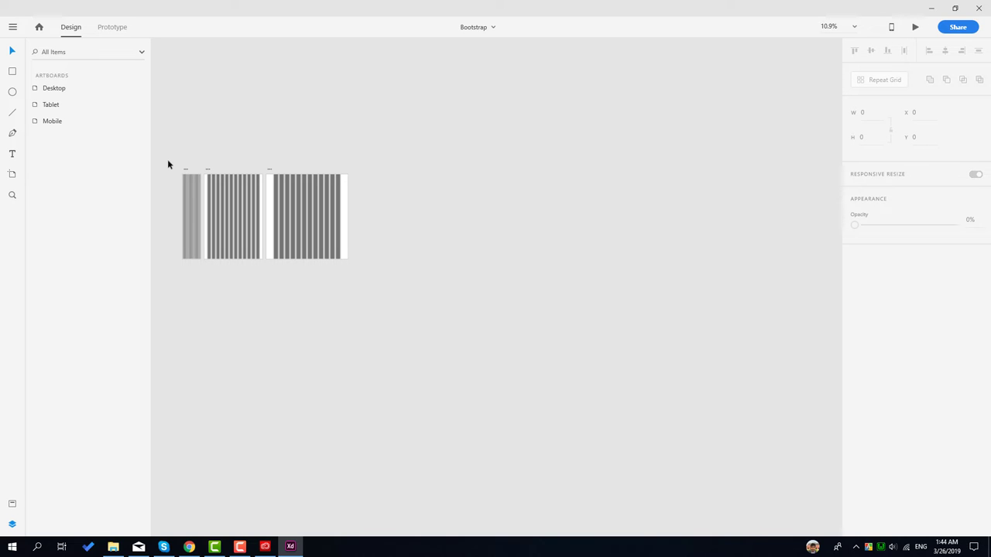
Step: Examine the column grids on the Mobile, Tablet and Desktop artboards of the Bootstrap file
scroll(168, 163, "up", 5)
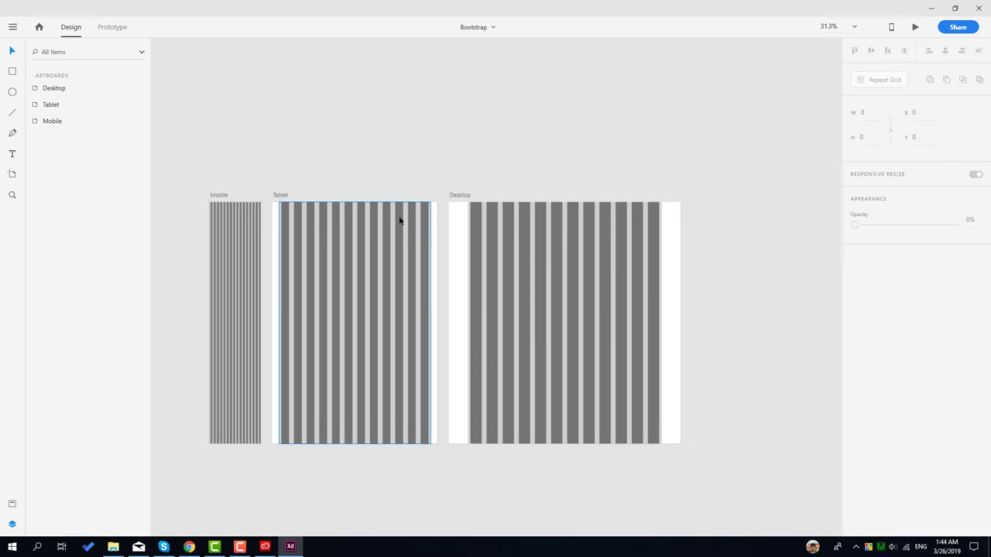
scroll(314, 191, "up", 2)
scroll(332, 165, "down", 1)
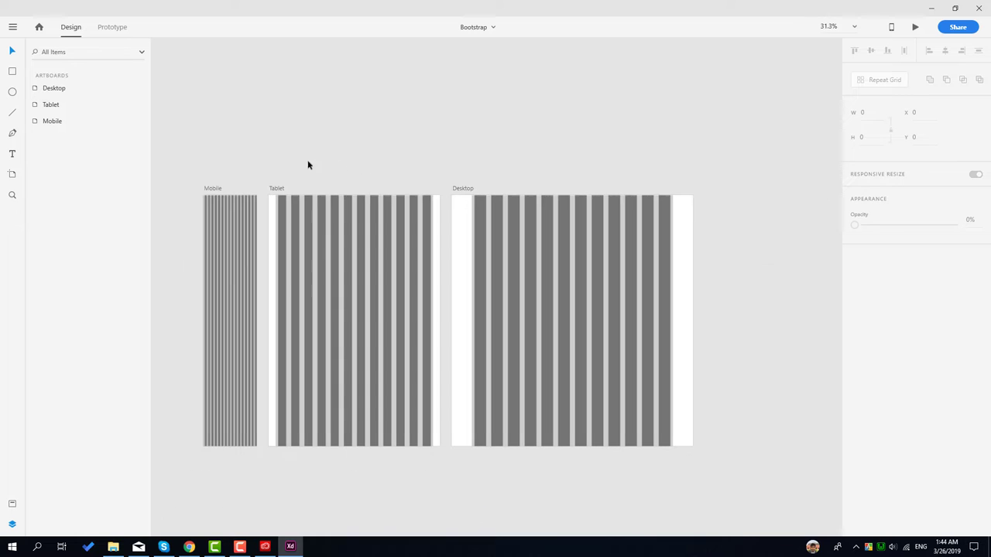
scroll(232, 186, "up", 5)
scroll(292, 229, "up", 3)
scroll(243, 283, "down", 3)
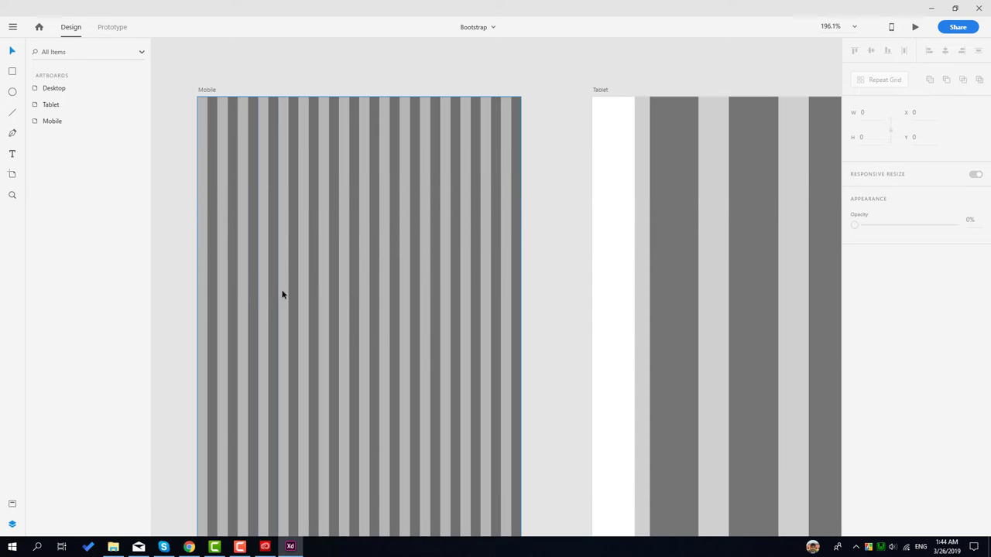
scroll(191, 136, "down", 4)
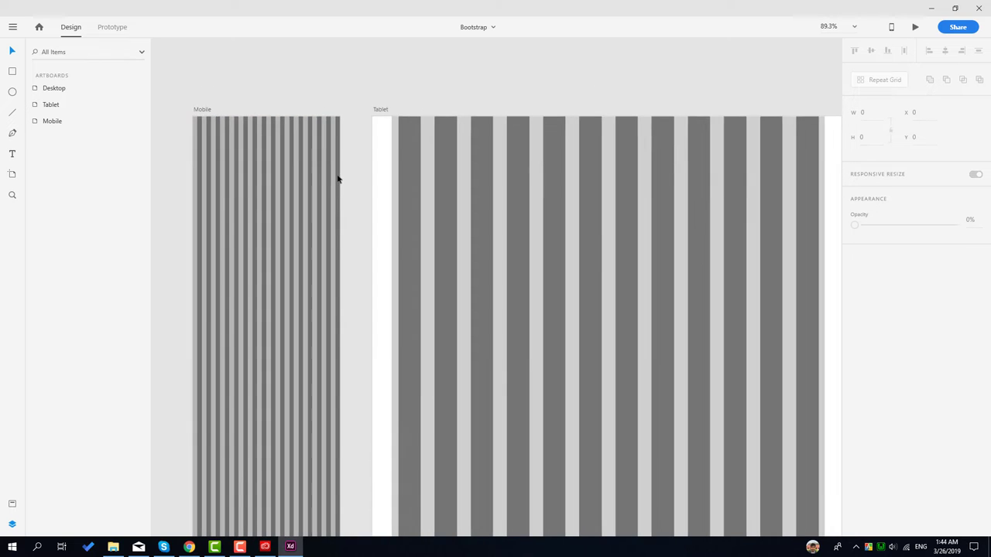
scroll(486, 172, "up", 3)
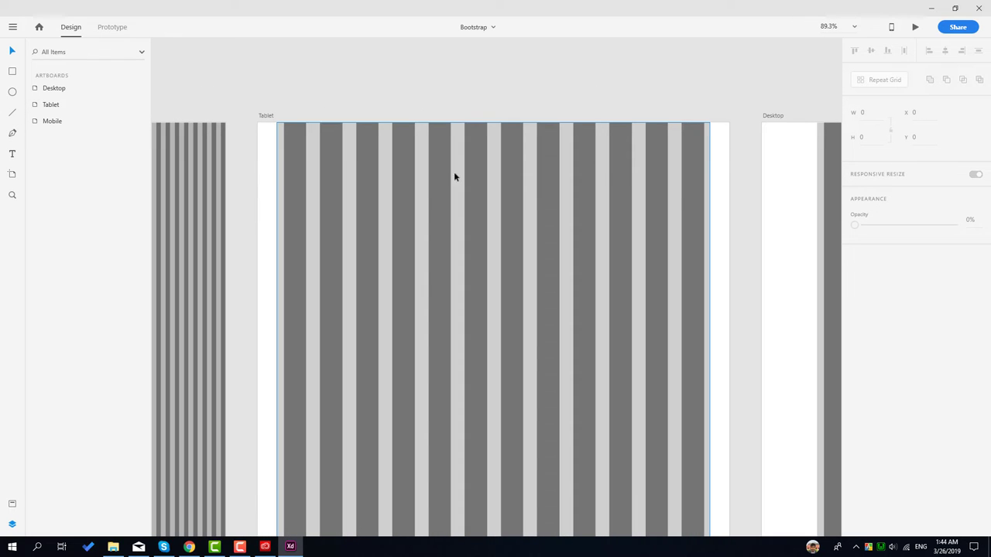
scroll(309, 193, "down", 4)
scroll(498, 214, "up", 3)
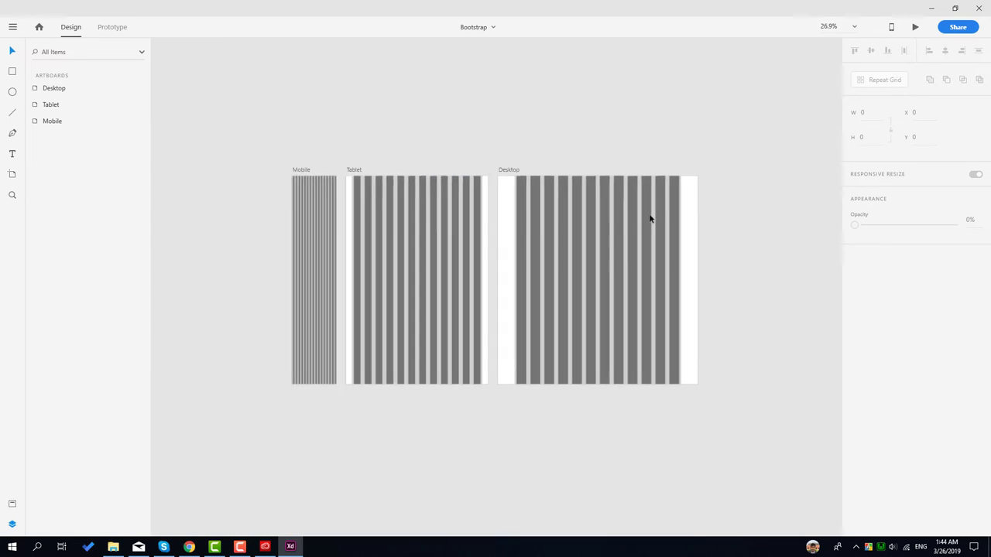
scroll(464, 198, "up", 3)
scroll(332, 199, "down", 2)
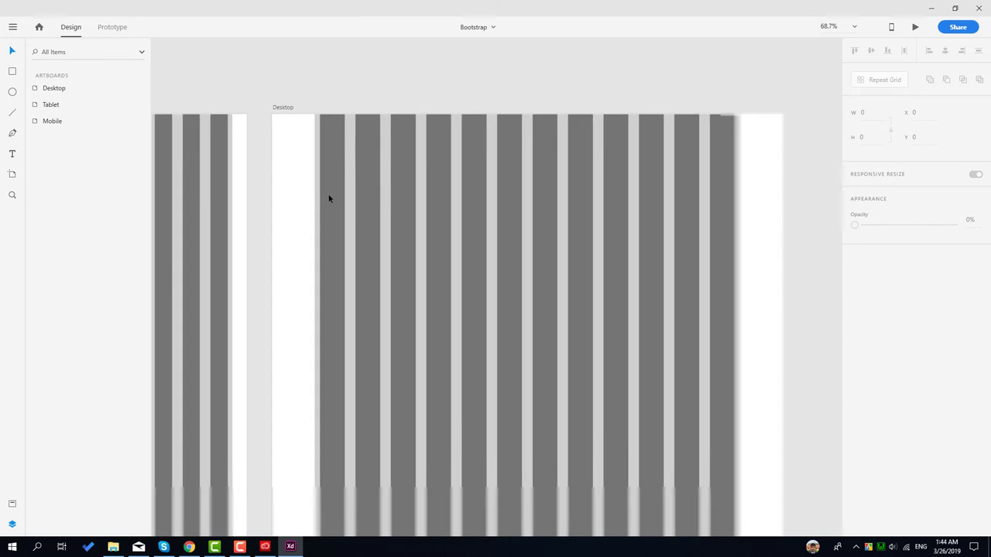
scroll(442, 270, "down", 2)
scroll(436, 266, "up", 3)
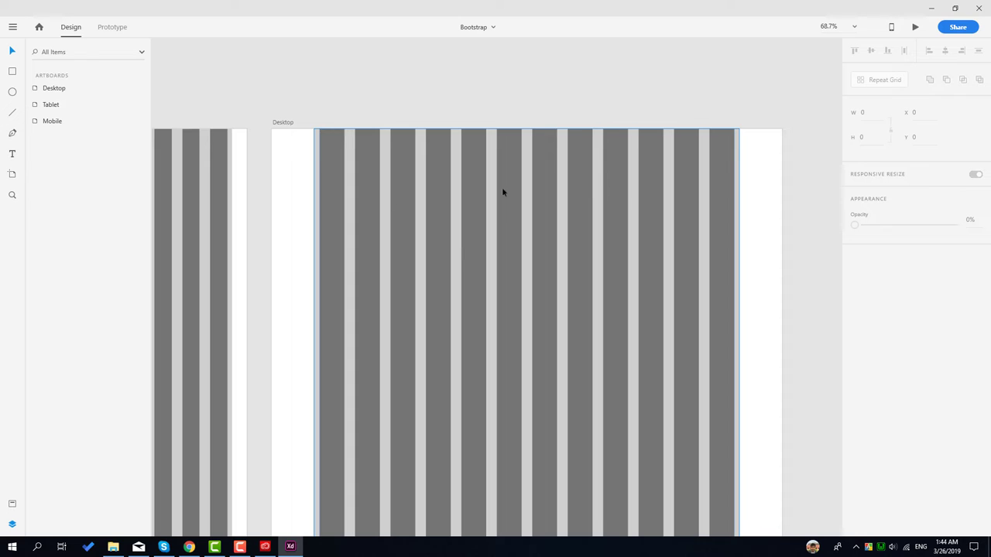
scroll(562, 215, "down", 4)
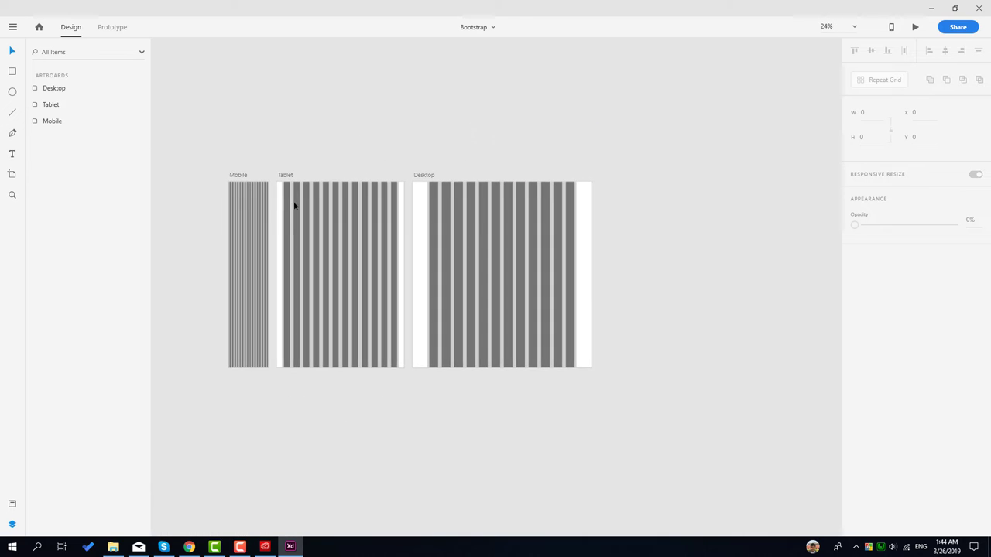
scroll(707, 227, "up", 5)
scroll(274, 195, "up", 1)
scroll(361, 177, "down", 2)
scroll(552, 188, "up", 3)
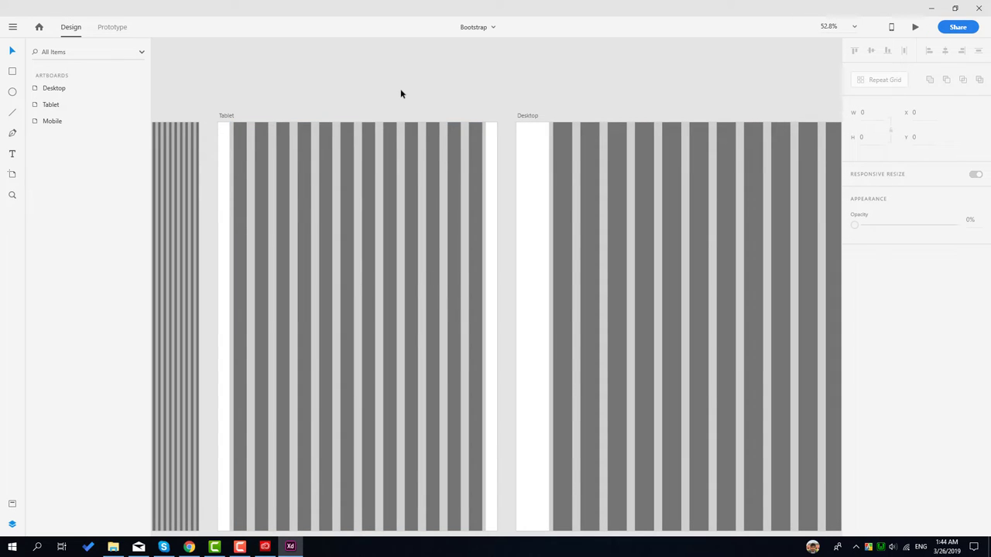
Step: View the Bootstrap file in Prototype mode, return to Design mode and close the file
left_click(112, 28)
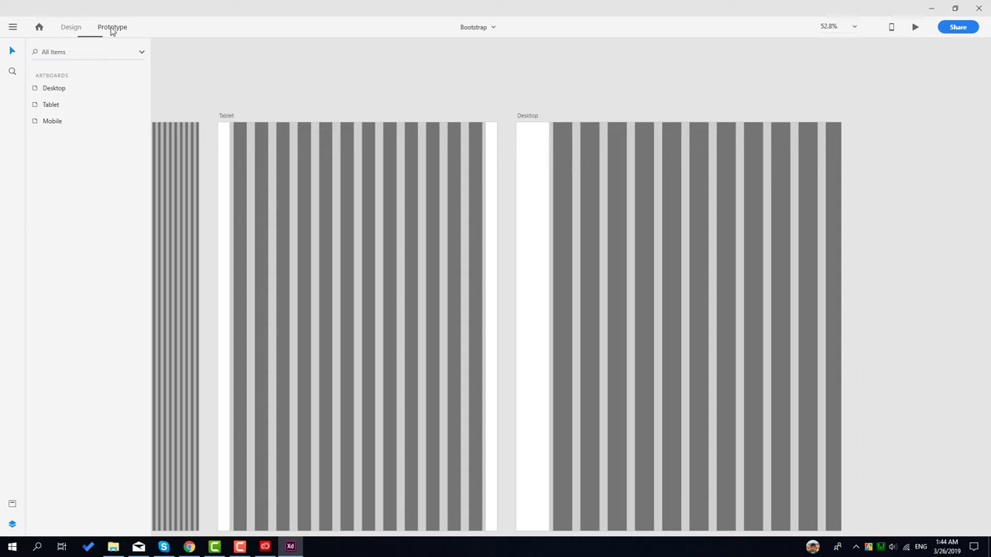
left_click(71, 28)
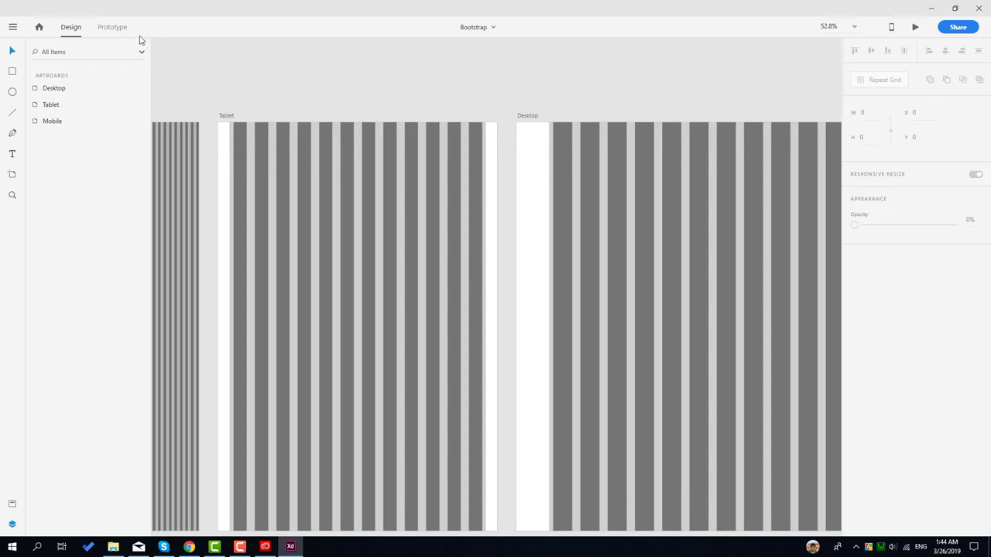
left_click(978, 8)
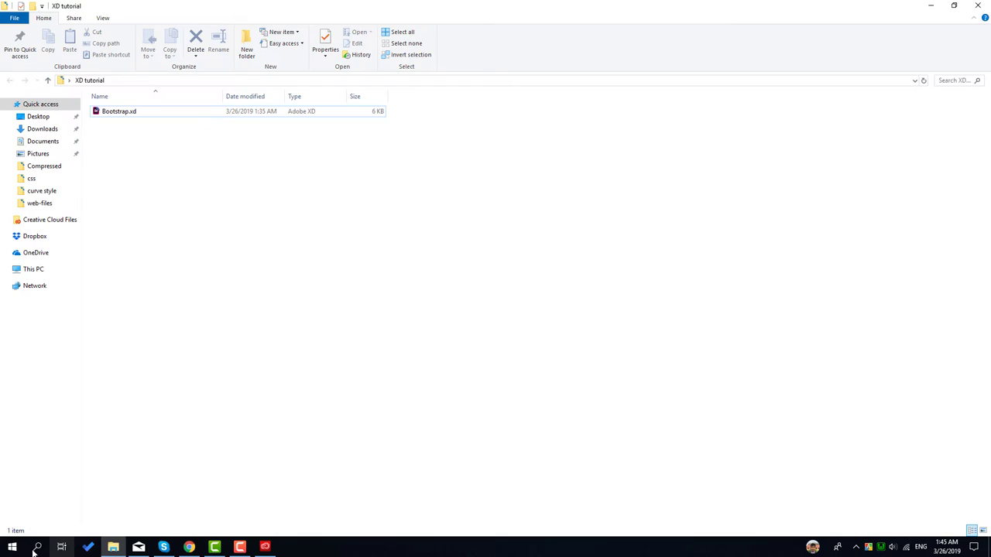
Step: Launch Adobe XD CC and create a new Web 1920 document at 1920 × 1080 px in a maximized window
left_click(36, 547)
type("ado")
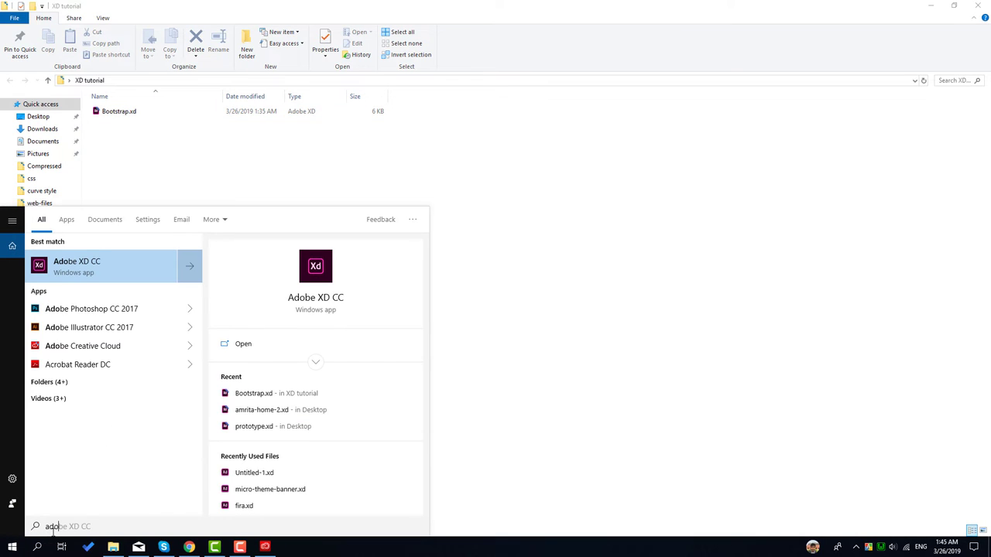
left_click(126, 265)
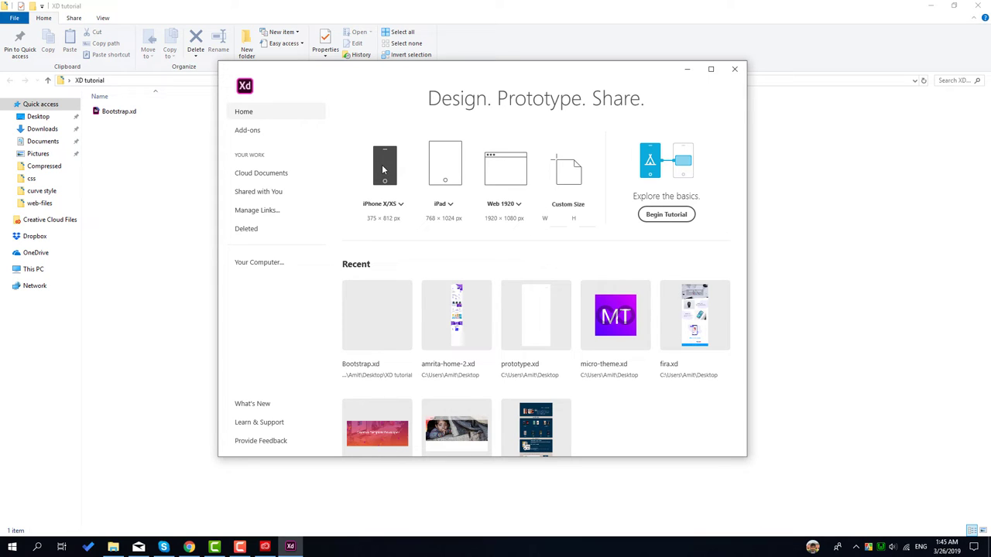
left_click(507, 180)
left_click(709, 69)
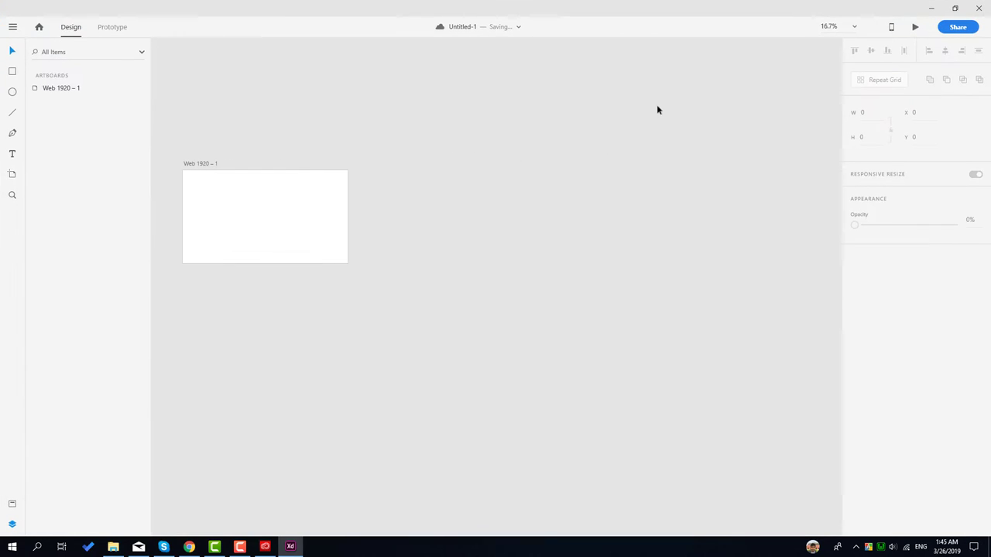
Step: Draw three stacked horizontal lines about 99 px wide near the upper-right corner of the Web 1920 artboard
key("a")
scroll(183, 181, "up", 5)
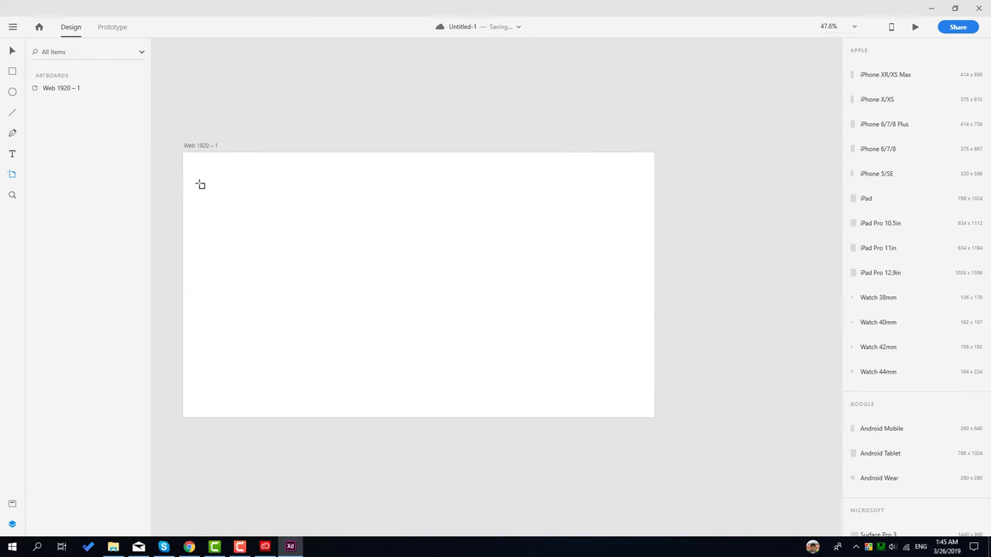
scroll(258, 190, "up", 1)
scroll(192, 183, "down", 2)
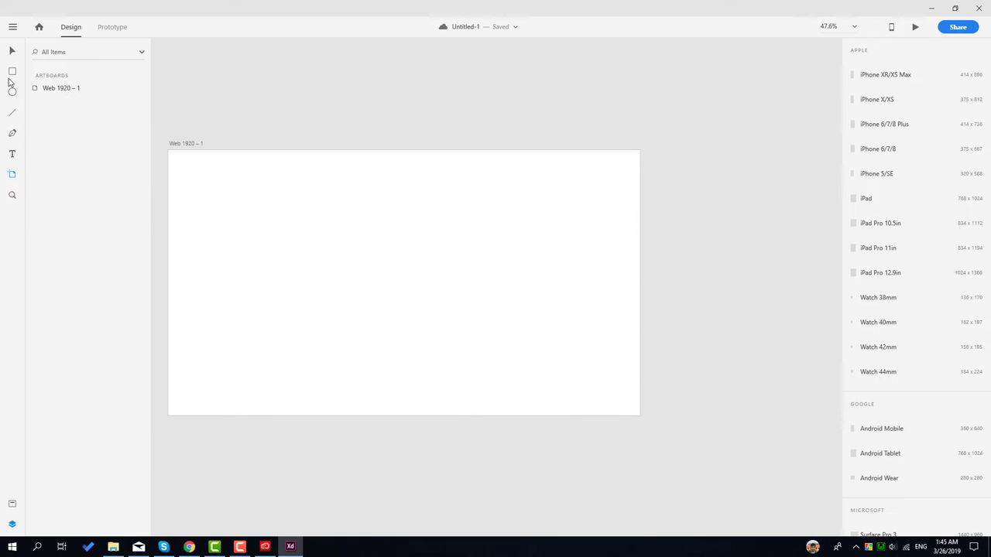
left_click(13, 115)
mouse_move(597, 171)
left_mouse_down()
mouse_move(622, 171)
mouse_move(622, 196)
left_mouse_up()
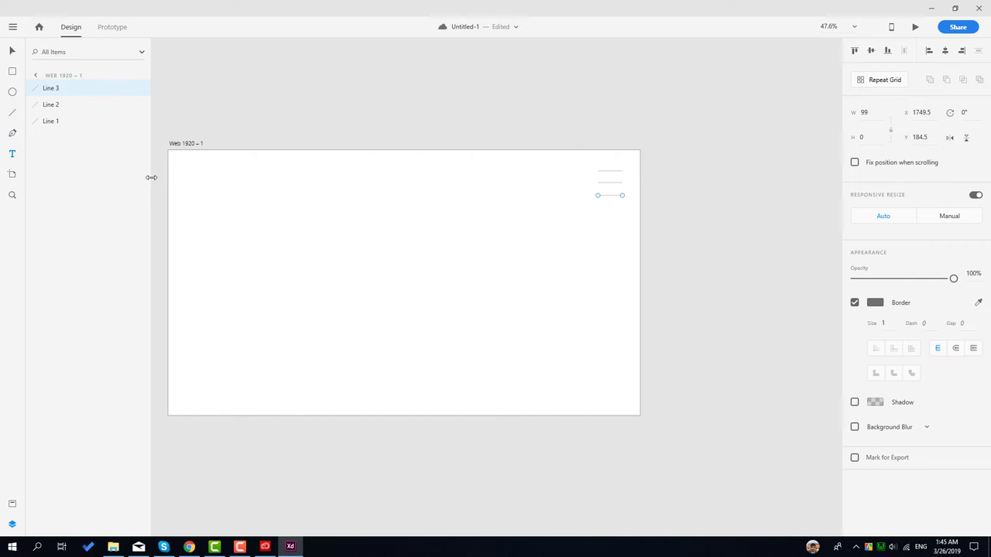
Step: Add the text "Online Sikkha" near the artboard's upper-left corner and set its font to Poppins
left_click(188, 177)
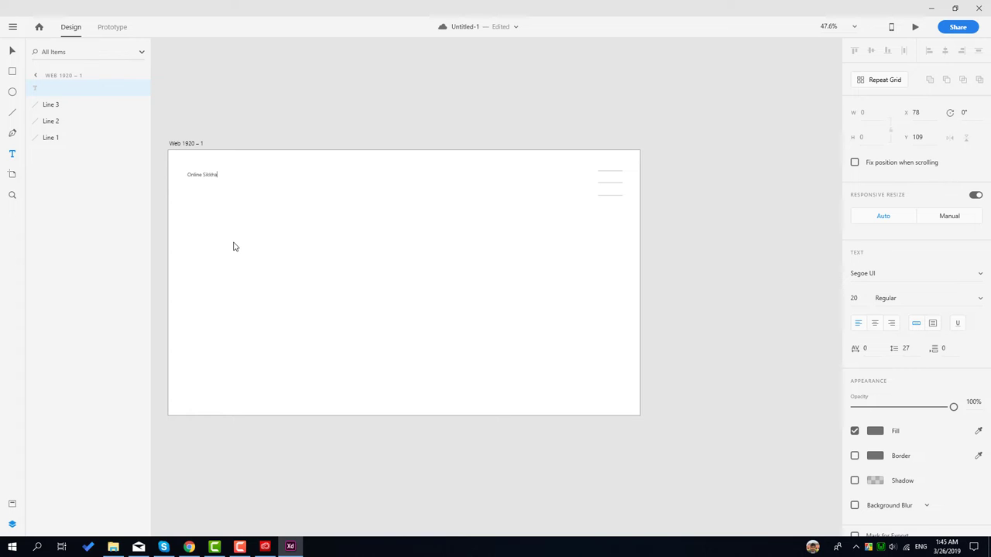
key("ctrl+a")
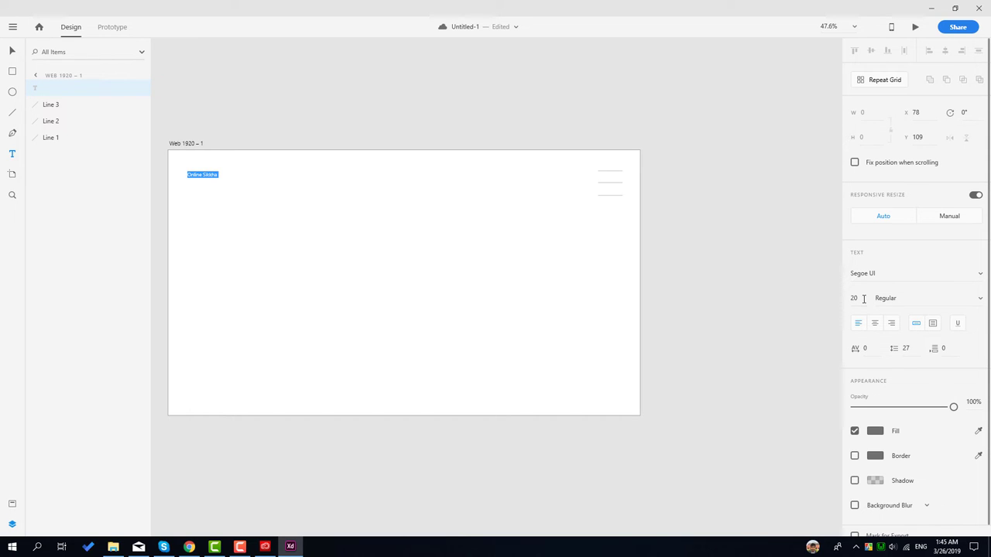
left_click(987, 276)
scroll(924, 407, "down", 10)
scroll(910, 441, "down", 5)
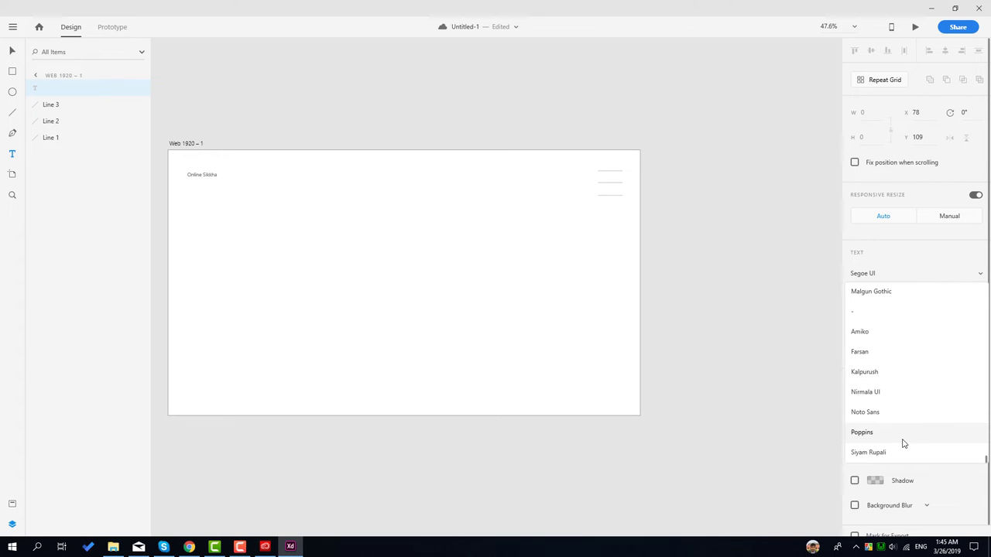
left_click(867, 435)
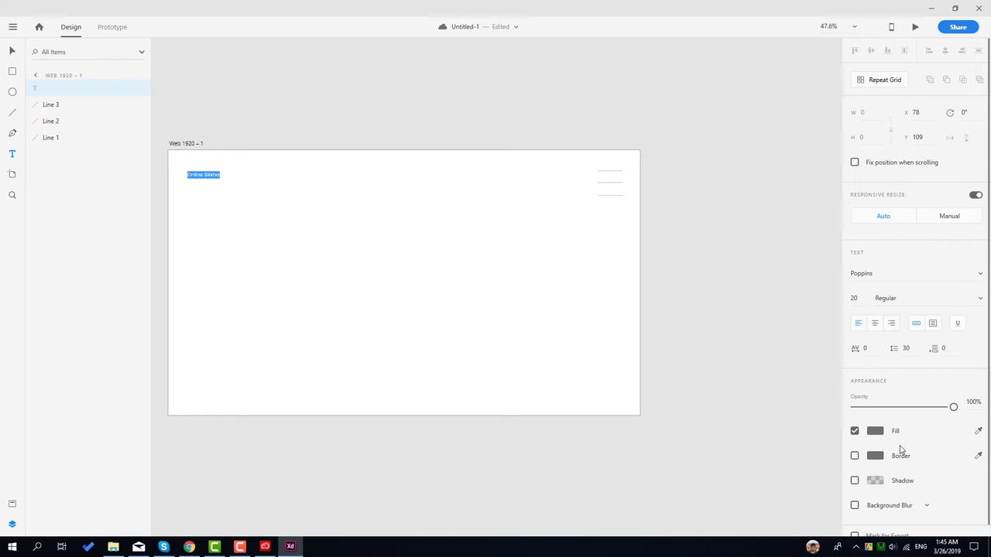
Step: Set the "Online Sikkha" text to Bold at size 58
left_click(981, 298)
scroll(914, 404, "down", 3)
left_click(882, 415)
key("Escape")
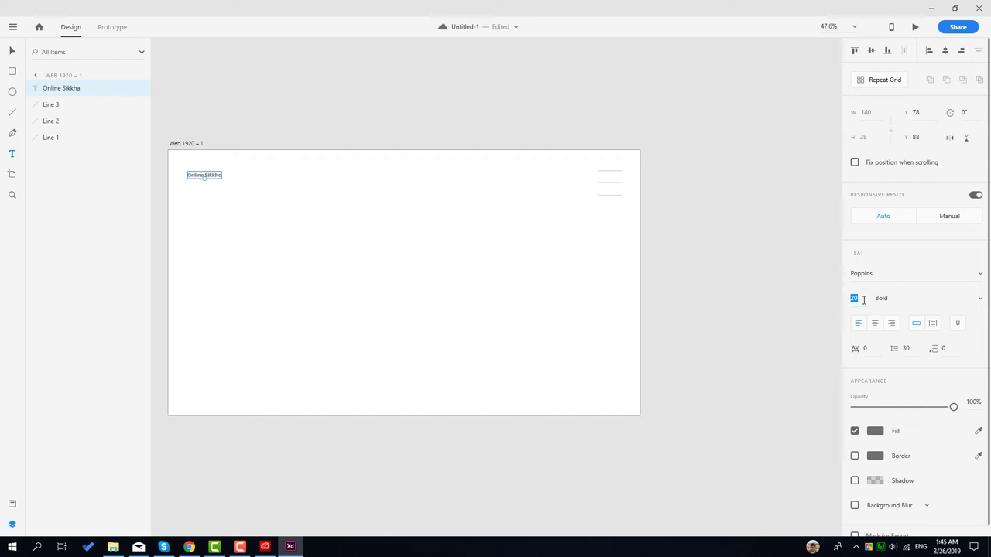
left_click_drag(863, 299, 861, 195)
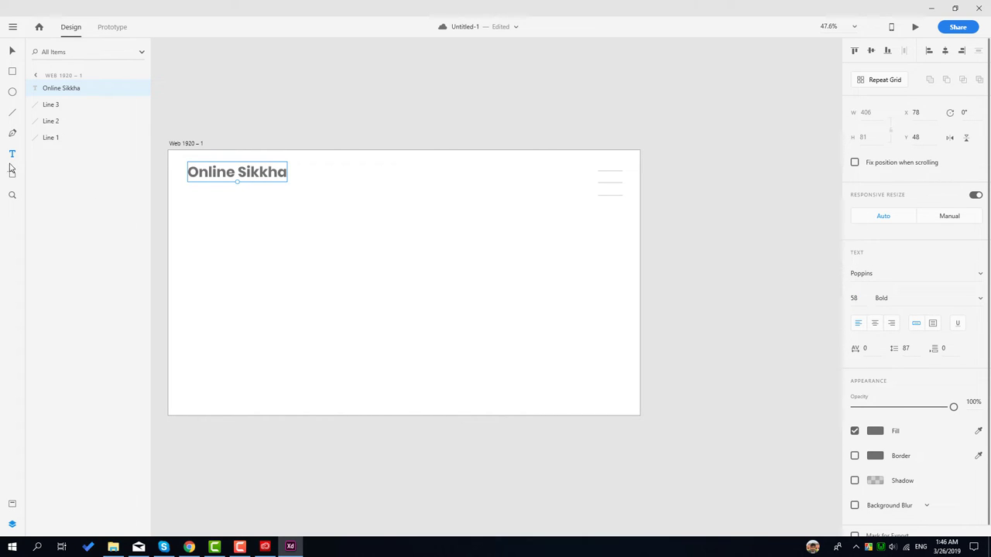
Step: Change the "Online Sikkha" text's fill to blue #416BF3 and deselect it
left_click(875, 431)
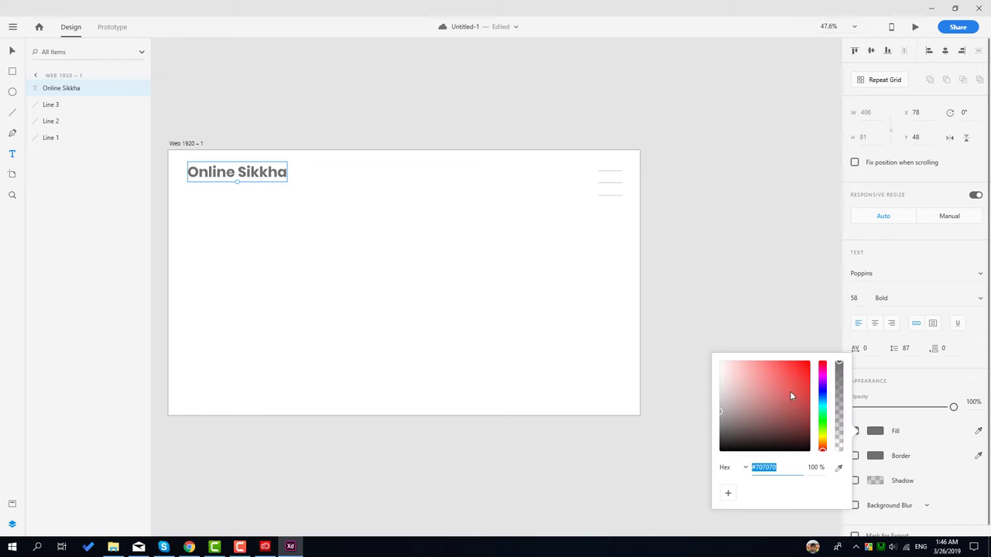
left_click_drag(821, 413, 786, 365)
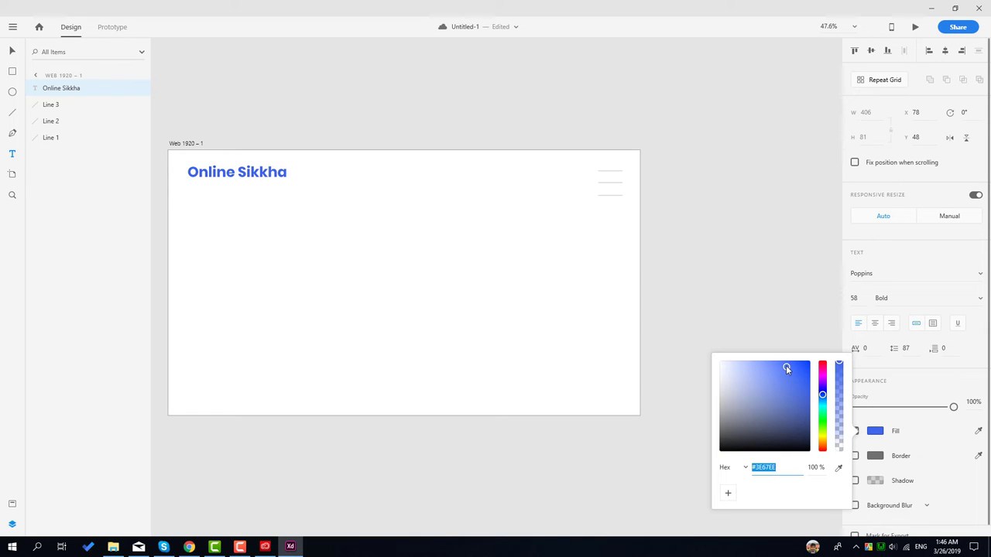
left_click(634, 451)
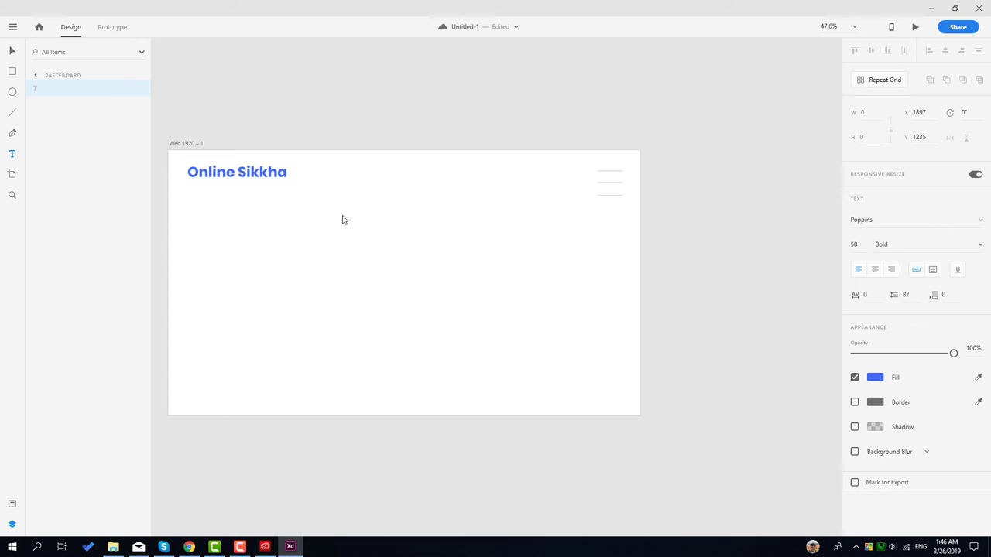
key("Escape")
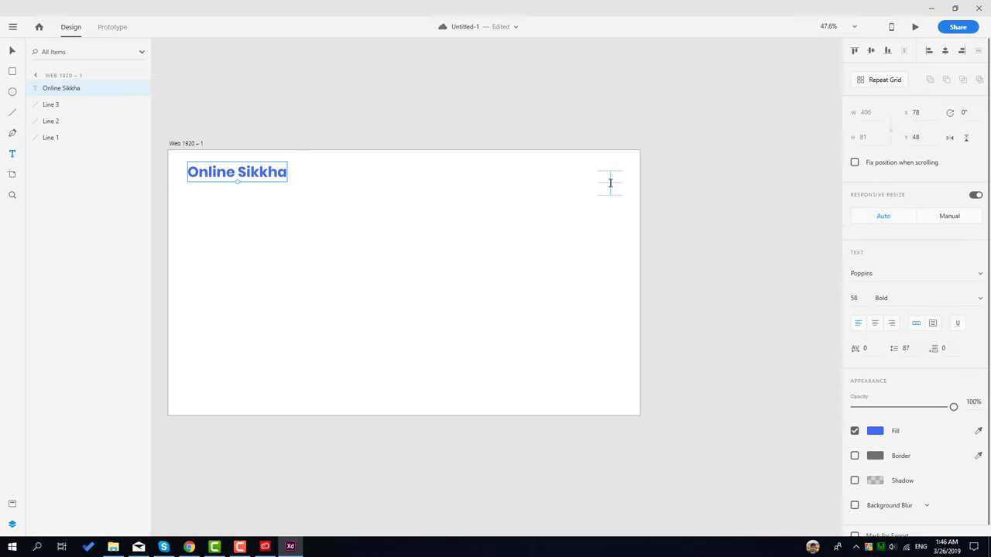
left_click(611, 185)
left_click(610, 228)
Step: Draw a second artboard about 1761 × 1080 px just to the right of the Web 1920 artboard, aligned with its top edge
scroll(384, 179, "down", 2)
scroll(568, 186, "up", 2)
scroll(640, 223, "down", 2)
scroll(420, 206, "down", 2)
scroll(490, 230, "up", 2)
scroll(186, 272, "down", 1)
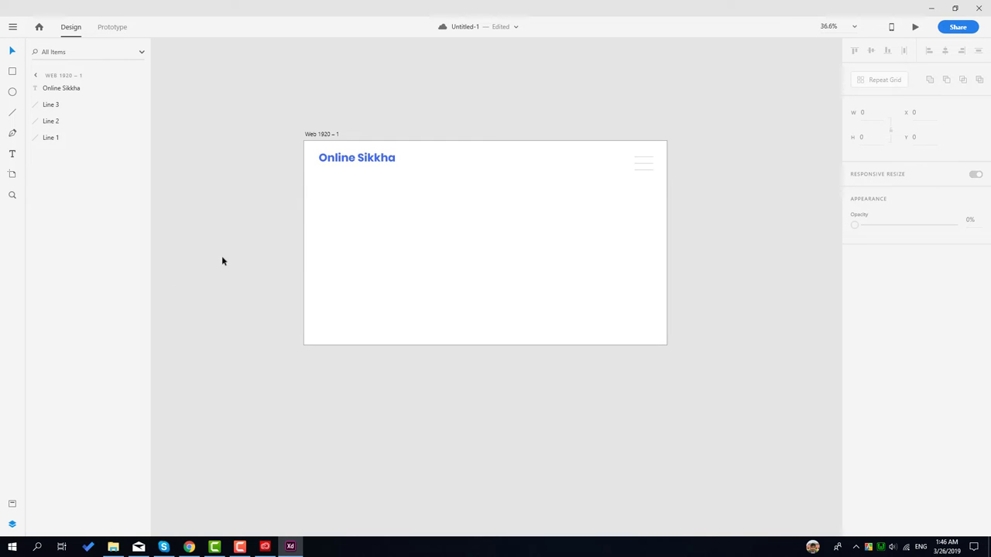
scroll(235, 253, "down", 1)
left_click(12, 175)
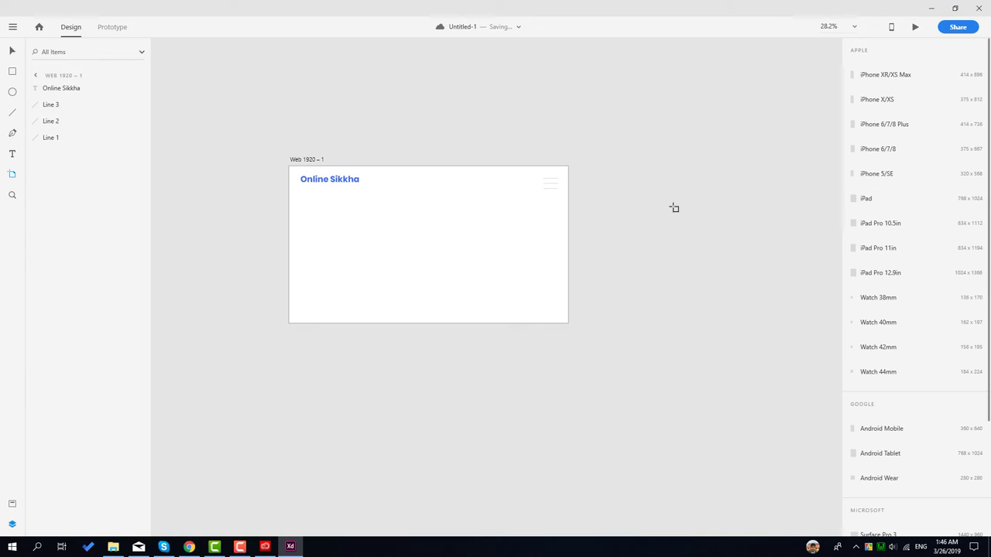
left_click_drag(584, 168, 840, 324)
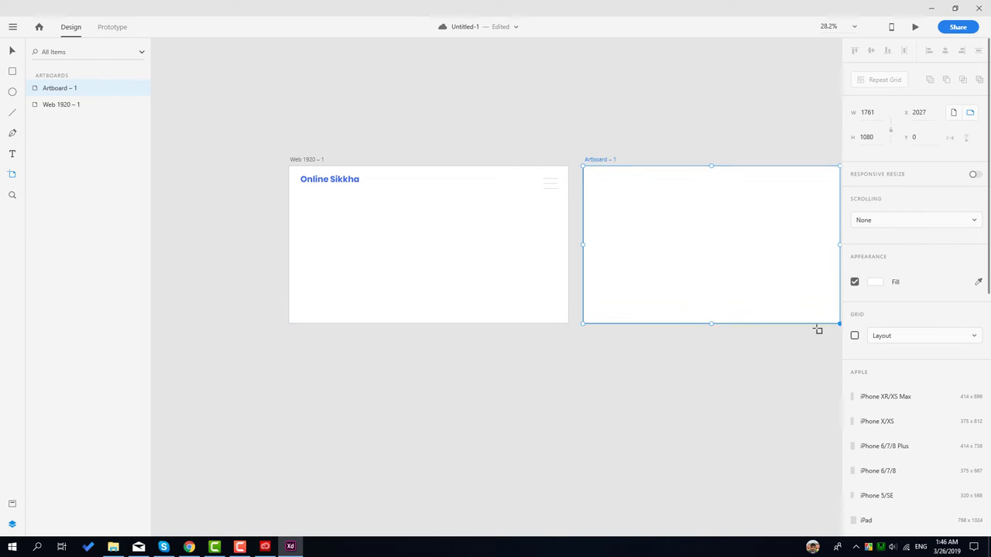
Step: Add the text "Welcome To our tutorial site" in the middle of the Web 1920 artboard
scroll(212, 354, "down", 2)
scroll(494, 268, "up", 2)
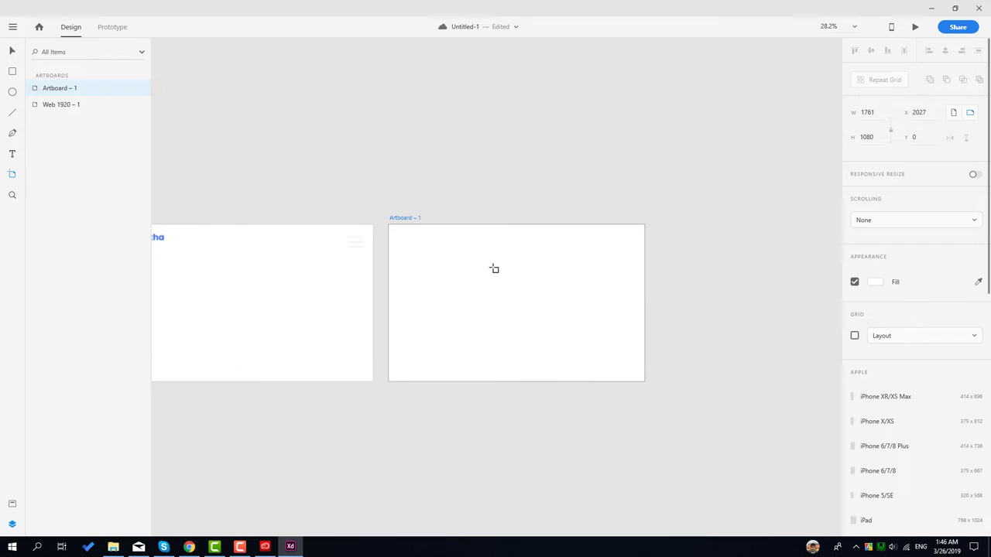
scroll(217, 250, "down", 1)
scroll(708, 328, "down", 1)
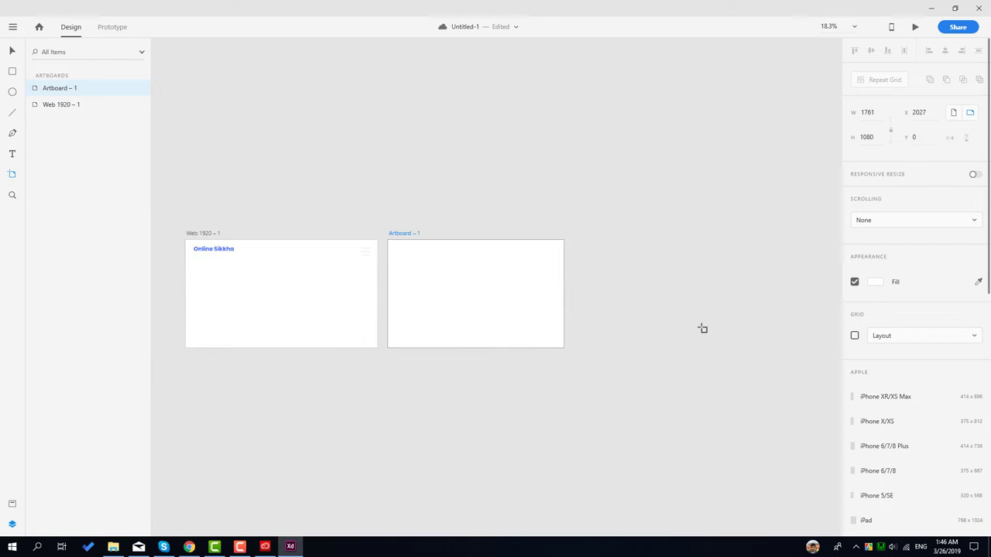
scroll(427, 298, "up", 2)
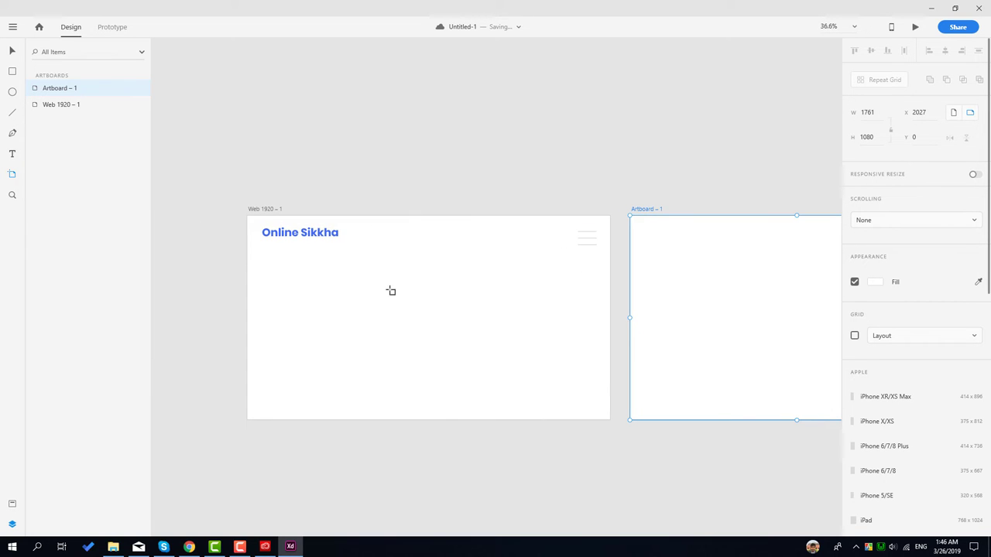
left_click(12, 152)
left_click(349, 325)
type("Welcome To our tutorial site")
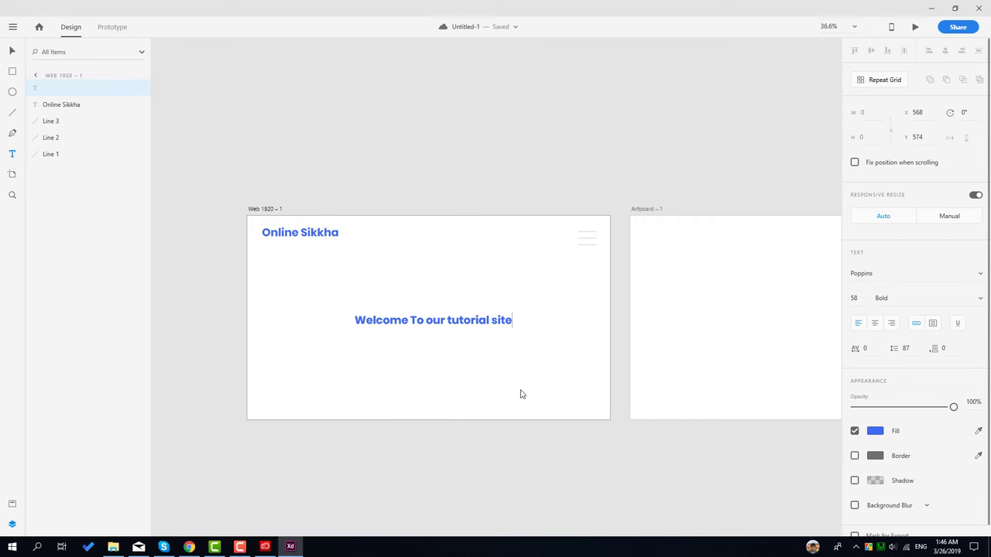
Step: Reduce the welcome text's font size to 54
key("ctrl+a")
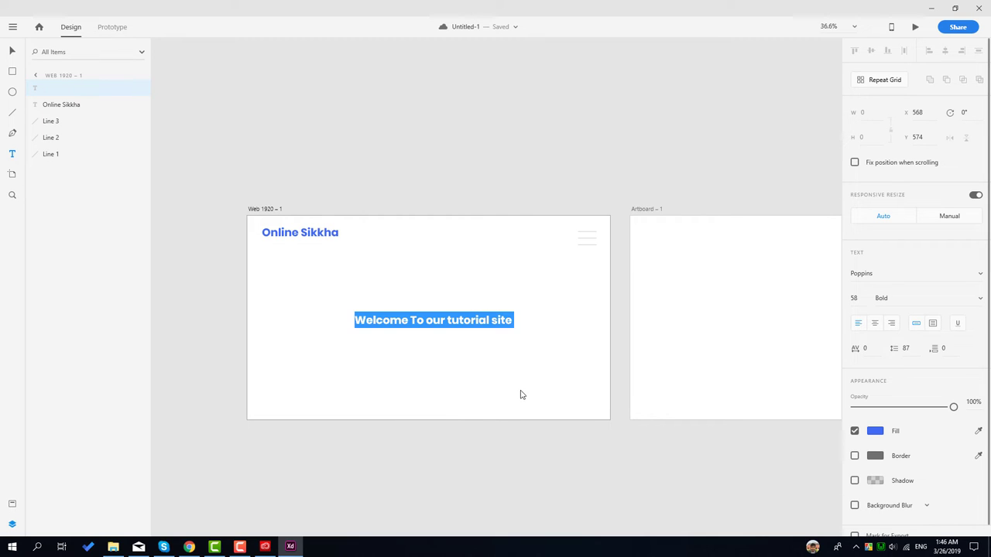
left_click(862, 298)
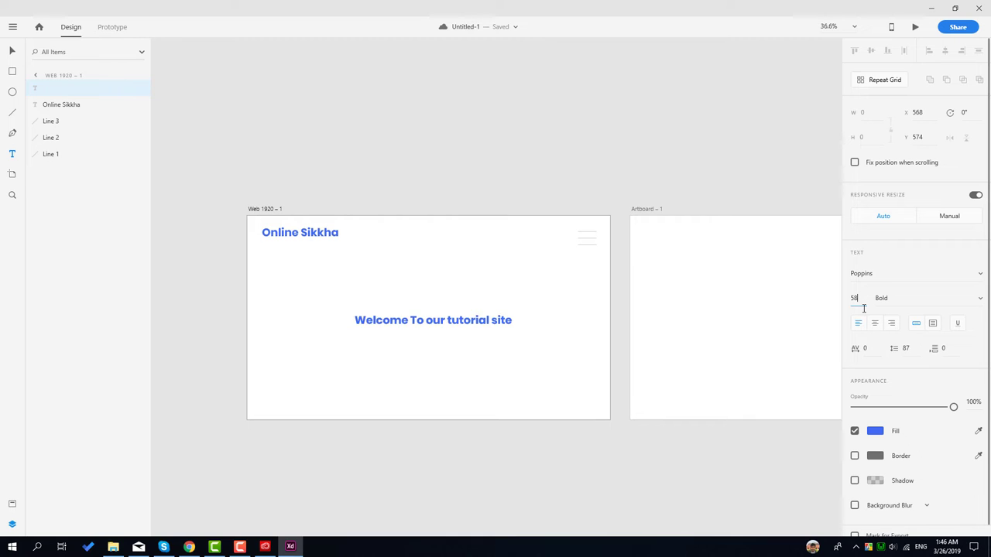
key("Down")
key("Down")
key("Down")
key("Down")
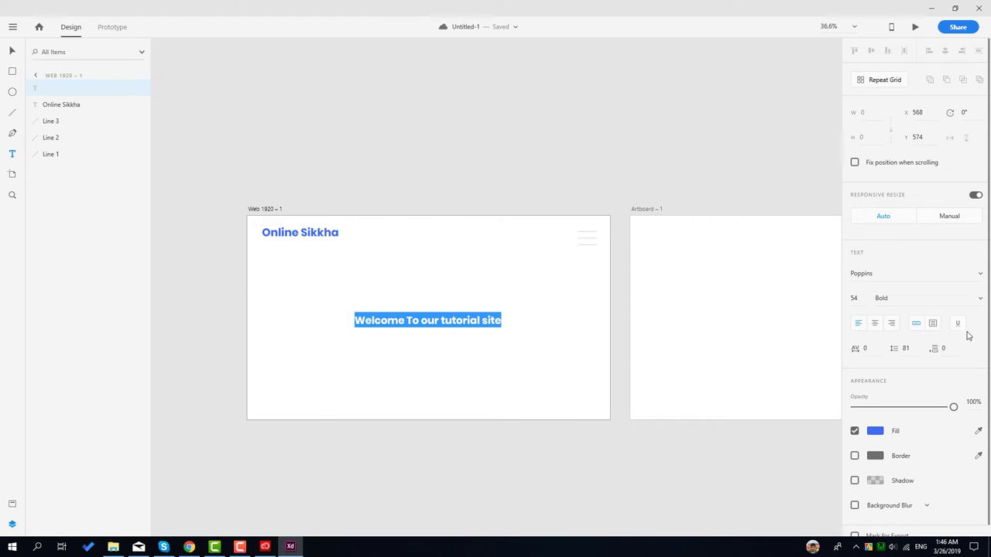
Step: Change the welcome text's fill to dark gray #585858
left_click(875, 431)
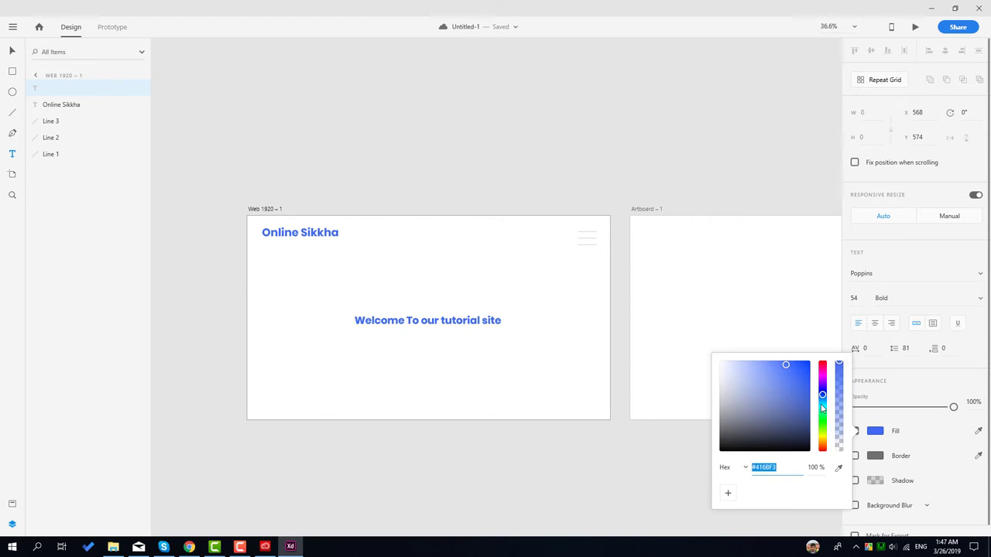
left_click_drag(774, 453, 728, 427)
left_click(540, 467)
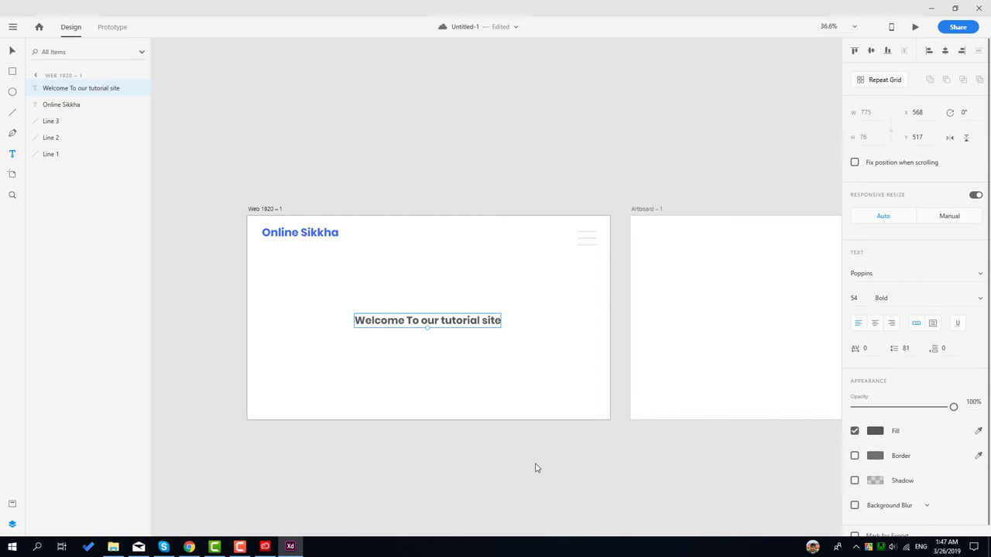
Step: Add the text "Learn UI / UX in Adobe XD" in the middle of Artboard – 1
scroll(177, 230, "down", 3)
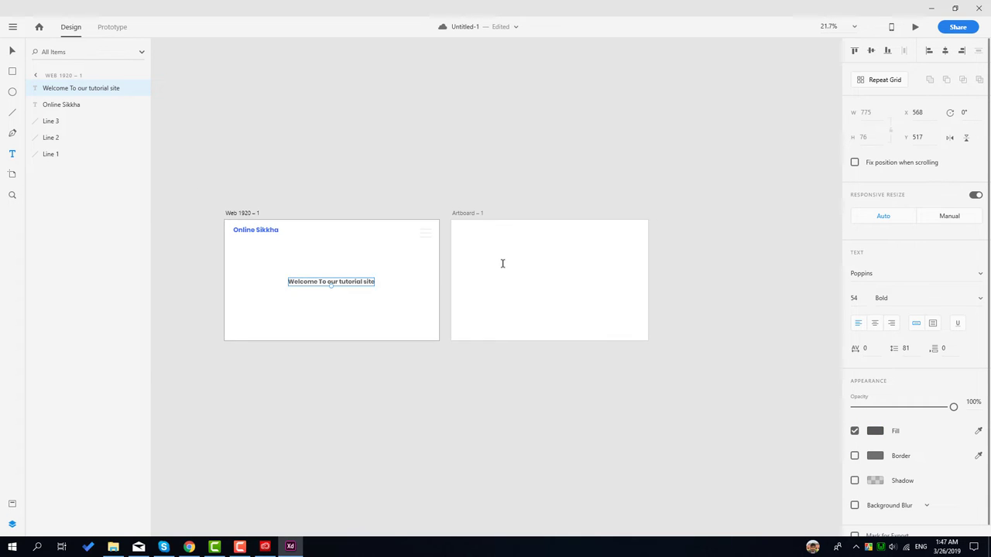
scroll(501, 260, "up", 5)
scroll(542, 259, "down", 2)
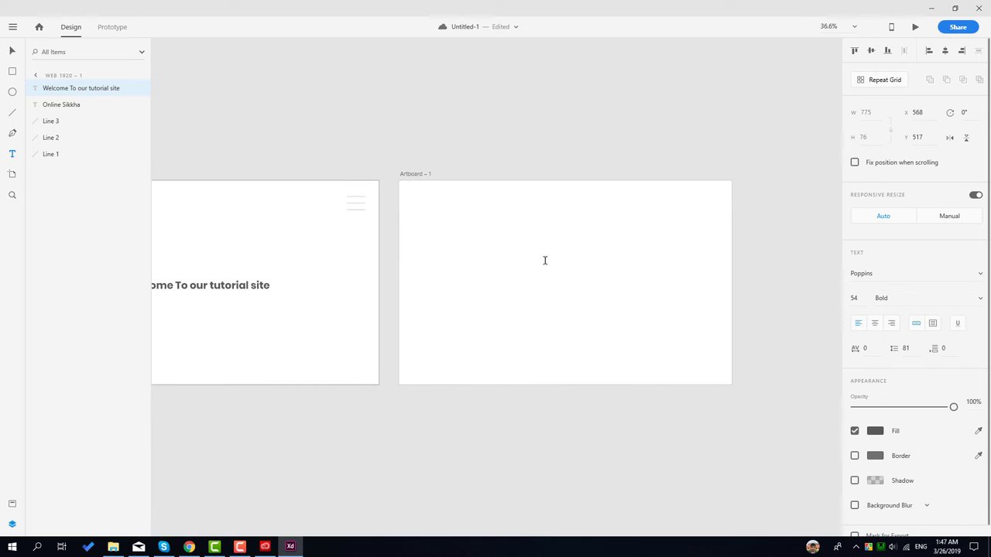
left_click(495, 281)
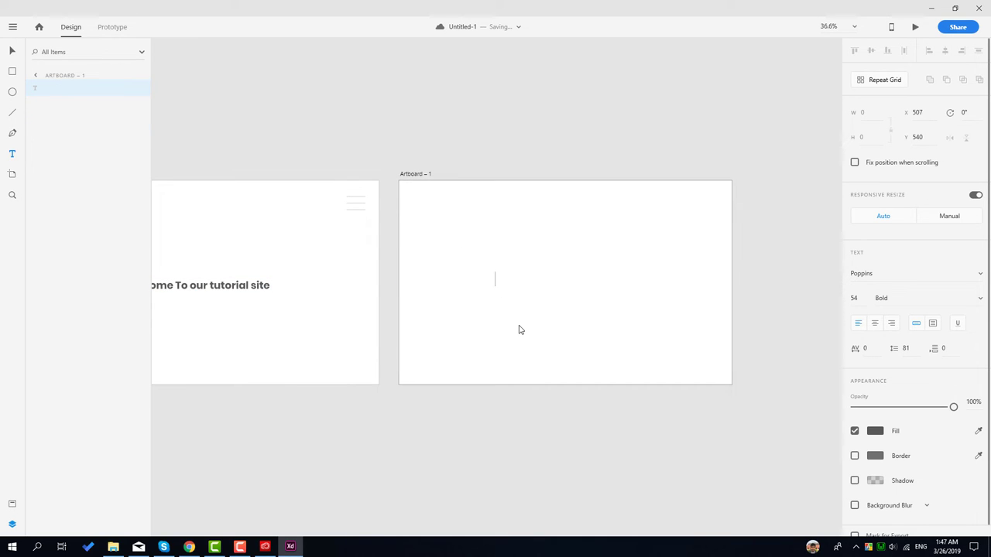
type("Learn UI / UX in Ad")
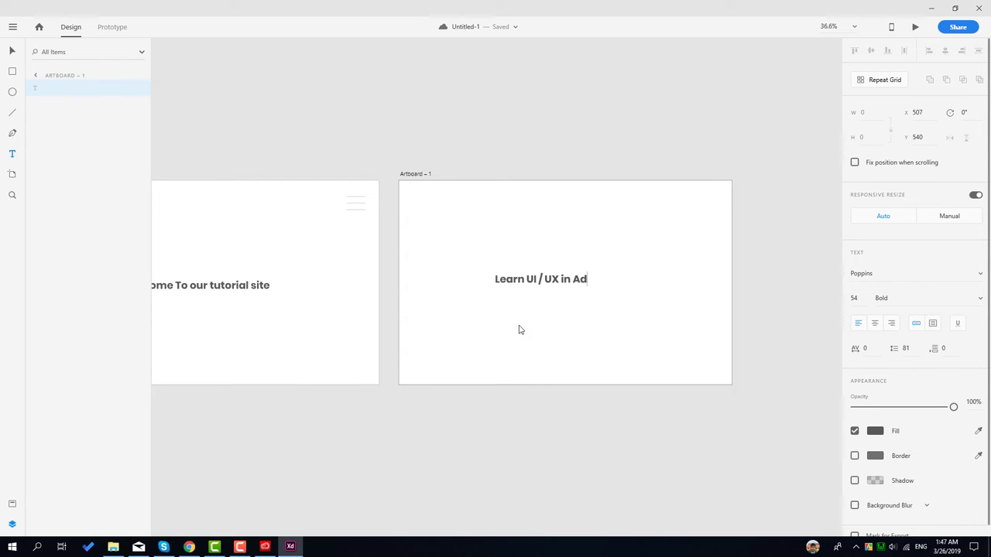
type("obe XD")
Step: Color only the words "Adobe XD" in the Artboard – 1 text bright pink
left_click_drag(573, 277, 686, 352)
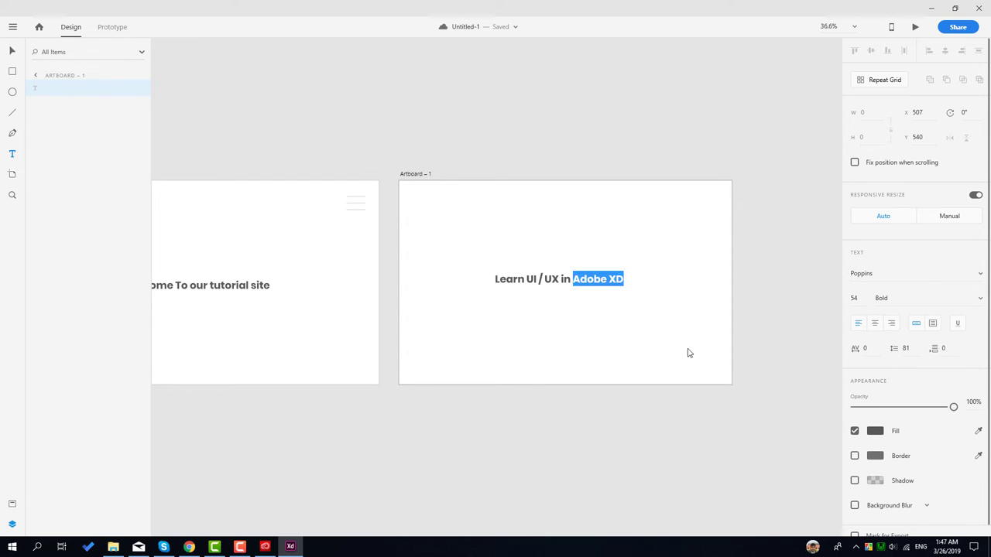
left_click(874, 431)
left_click(822, 372)
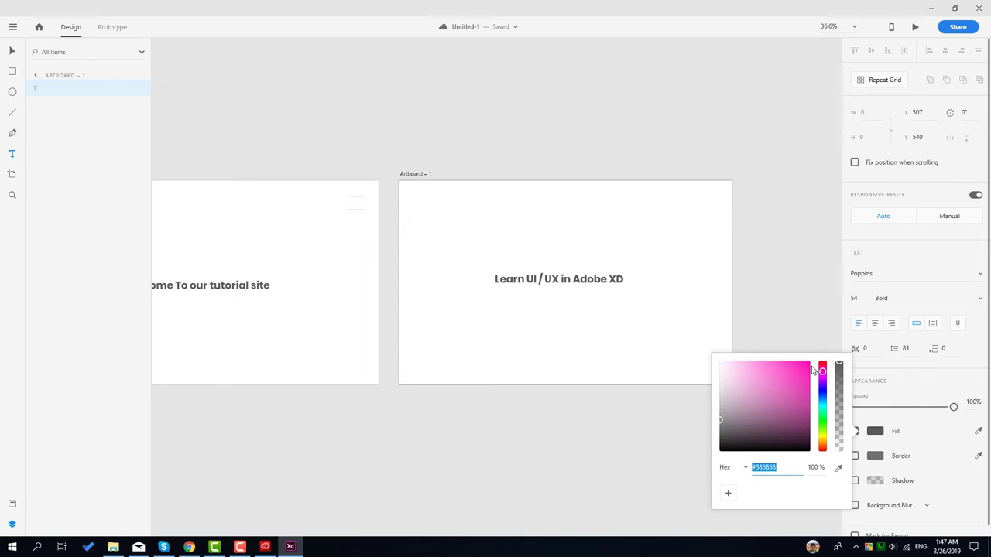
mouse_move(721, 417)
left_mouse_down()
mouse_move(776, 396)
mouse_move(786, 366)
left_mouse_up()
left_click(773, 315)
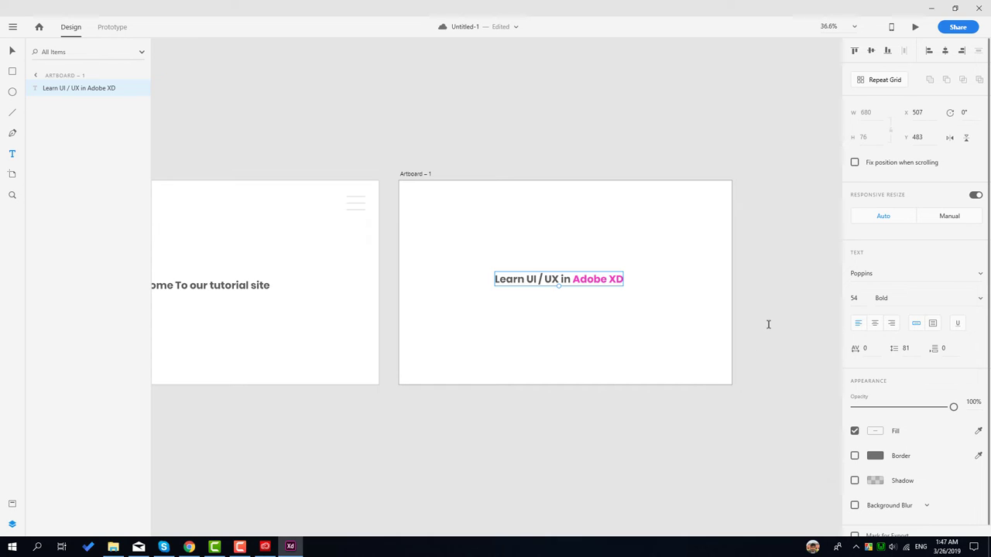
Step: Enlarge the font size of only the pink words "Adobe XD" in the Artboard – 1 text
double_click(602, 280)
left_click(853, 298)
type("81")
key("Return")
key("Escape")
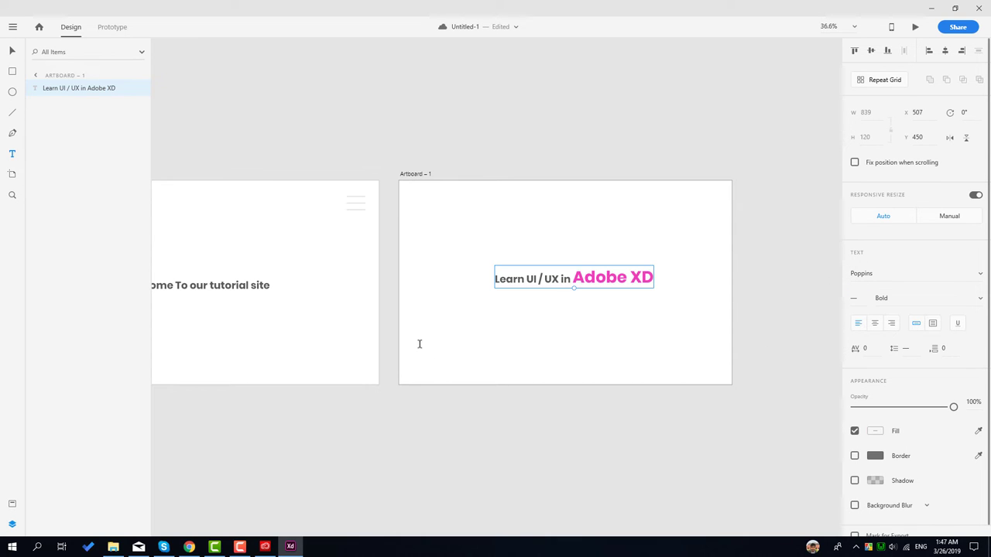
Step: Draw a third artboard about 1763 × 1080 px to the right of Artboard – 1, aligned with its top and bottom edges
scroll(416, 343, "down", 3)
scroll(351, 279, "up", 3)
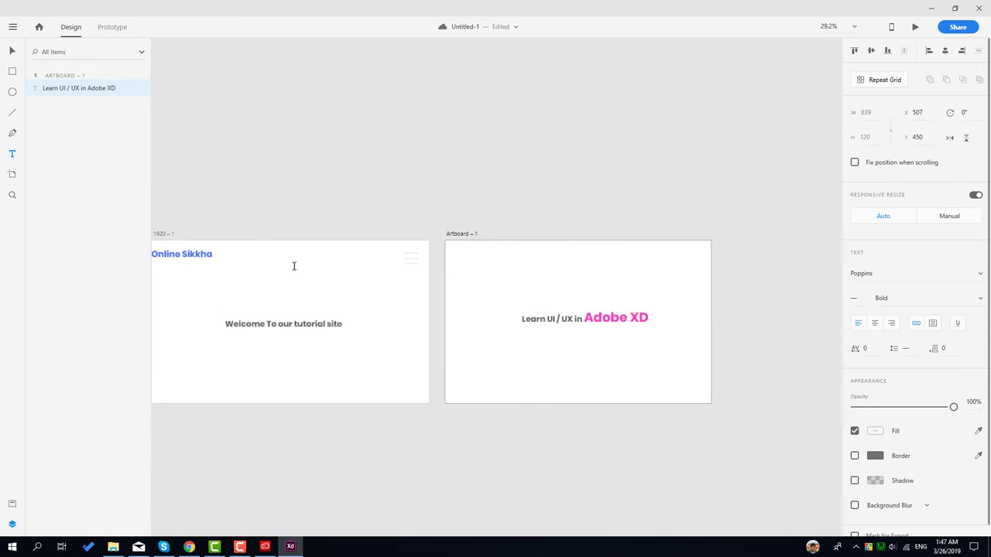
scroll(353, 288, "down", 3)
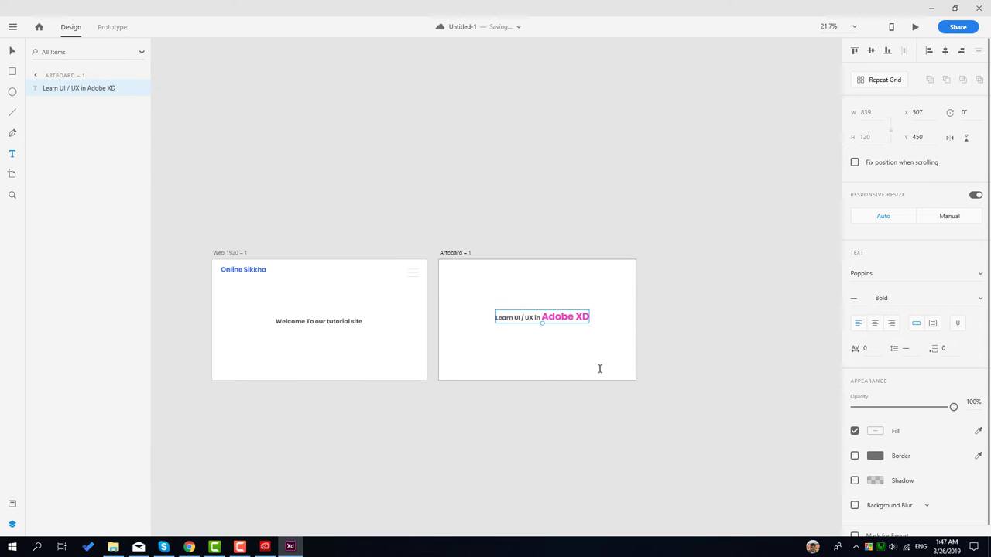
key("Escape")
key("a")
left_click(743, 395)
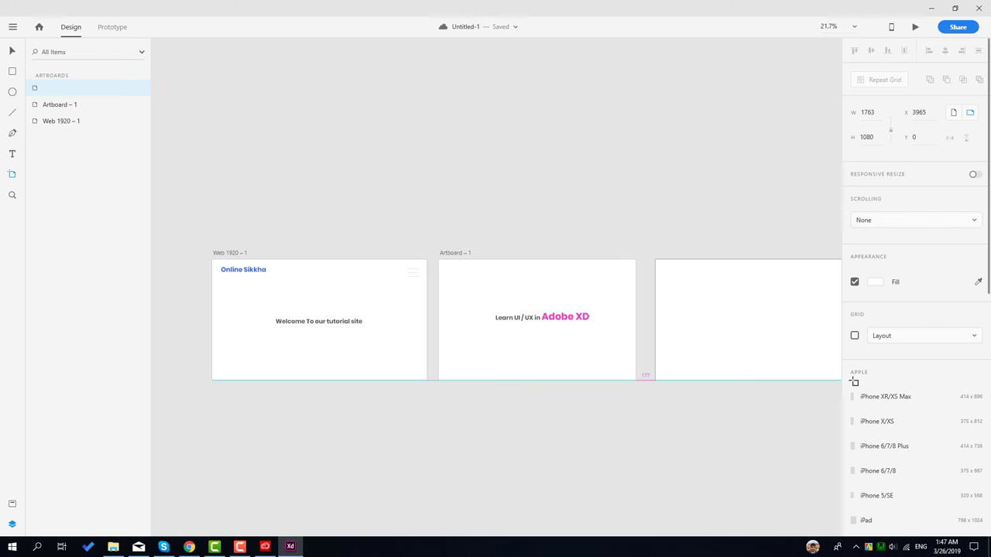
Step: Add the text "Thanks for watching my course" to Artboard – 2 and move it to the artboard's center
scroll(497, 407, "down", 3)
scroll(522, 349, "up", 5)
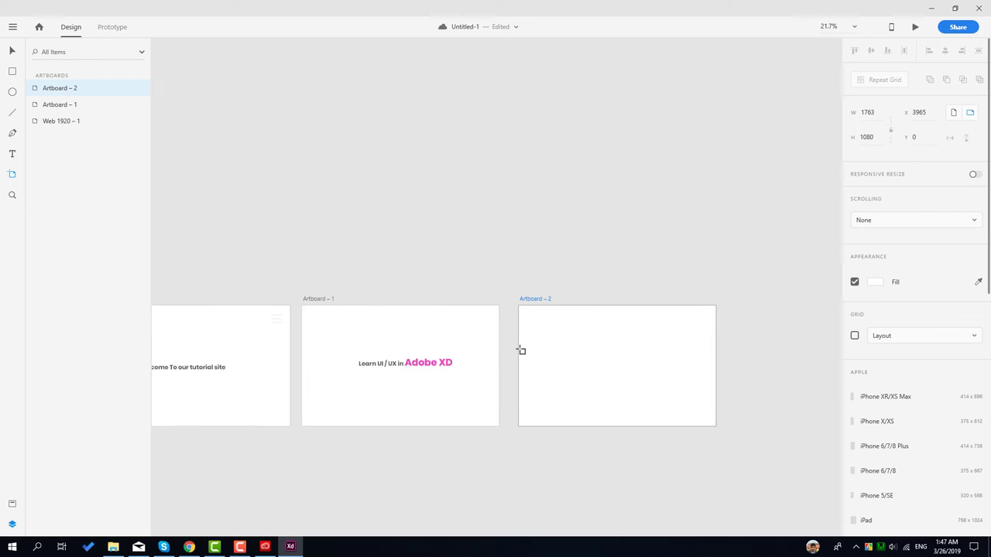
scroll(356, 364, "down", 2)
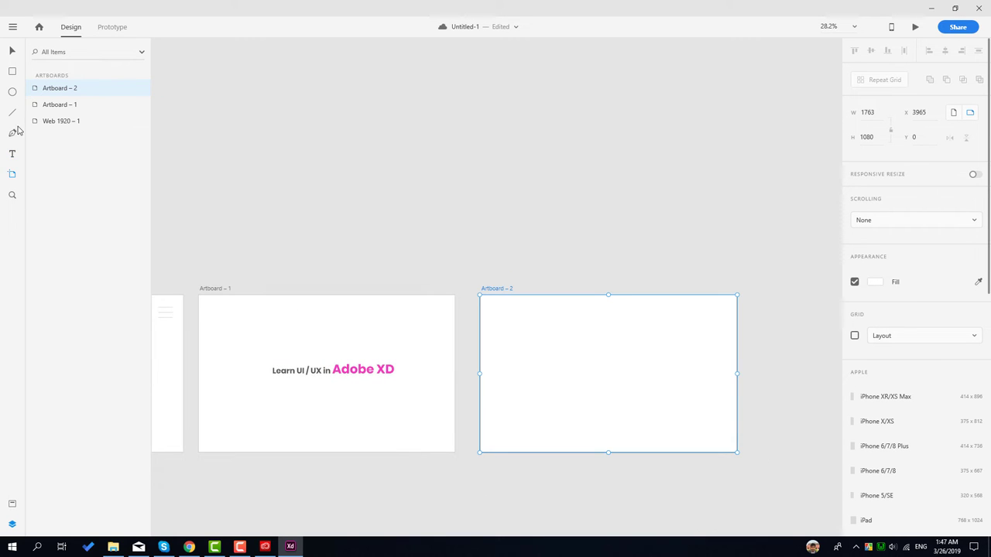
left_click(13, 155)
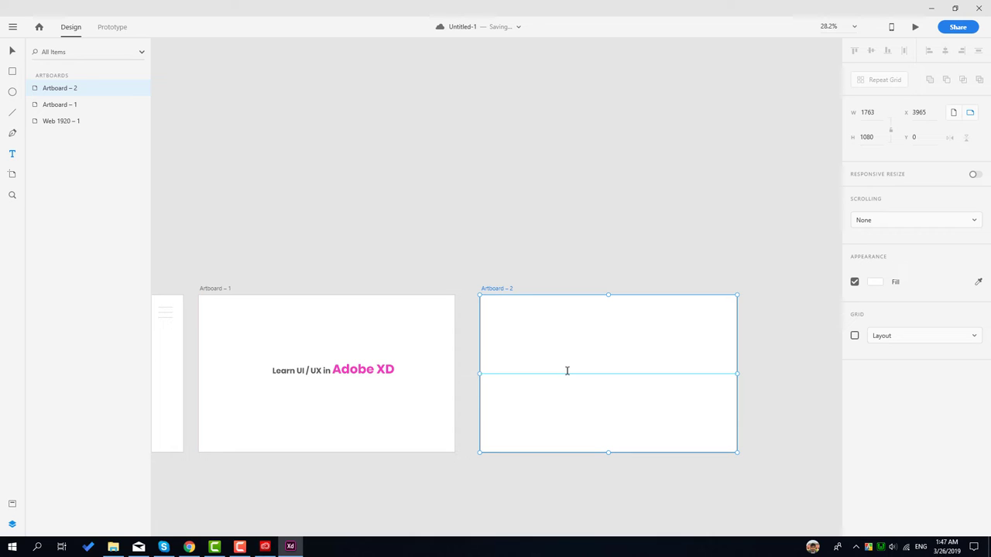
left_click(566, 370)
type("Thanks for wa")
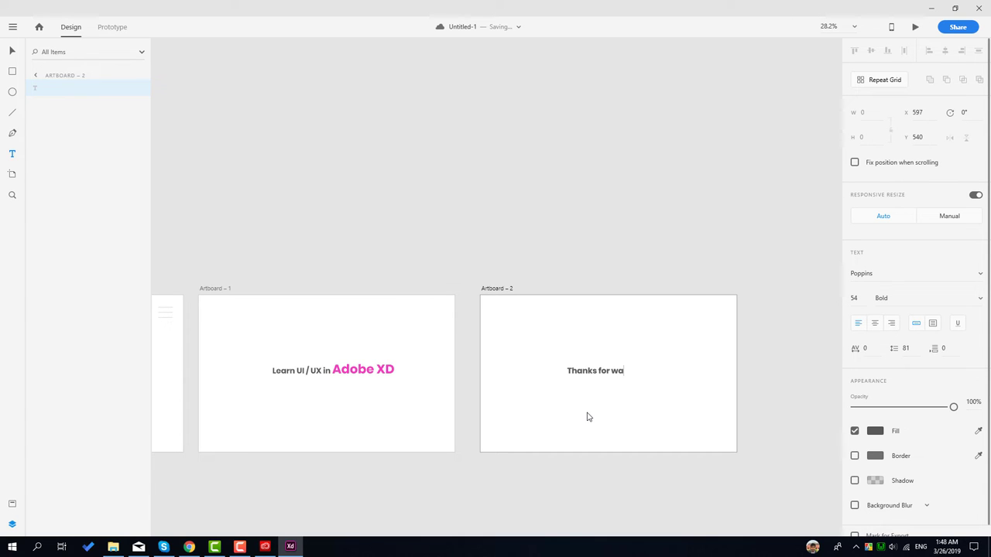
type("tching my course")
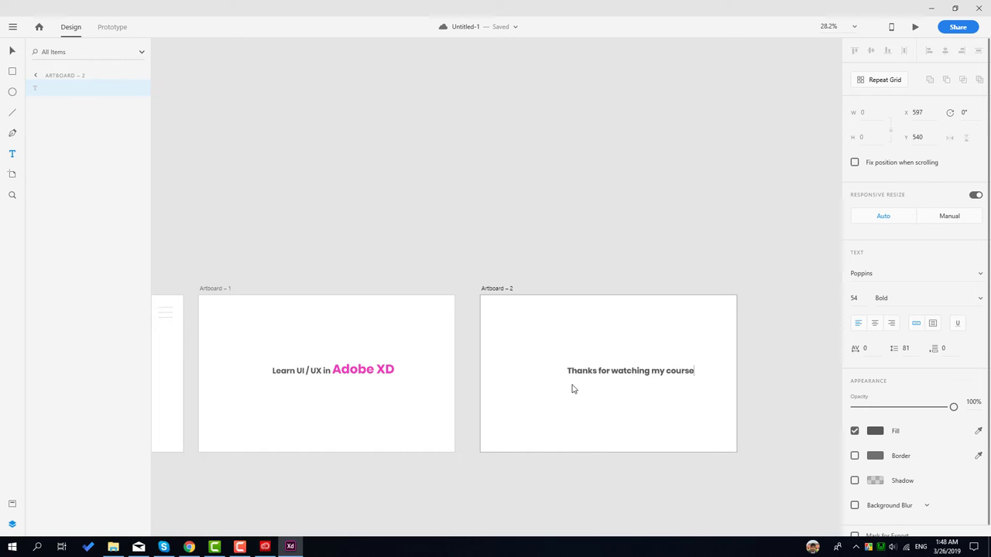
left_click(12, 50)
left_click_drag(588, 373, 566, 375)
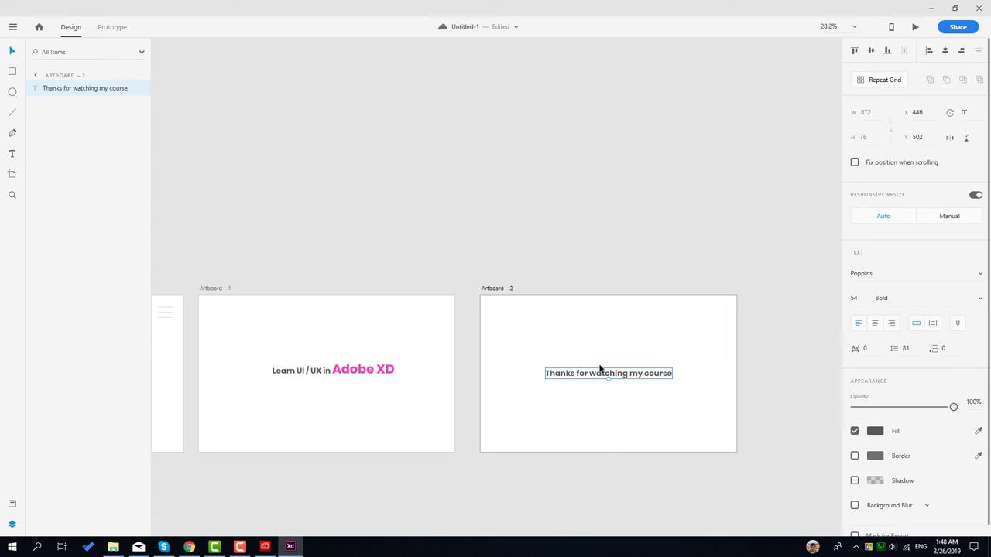
Step: Move the messages on Artboard – 1 and Web 1920 – 1 to the exact centers of their artboards
left_click(758, 366)
scroll(557, 390, "down", 4)
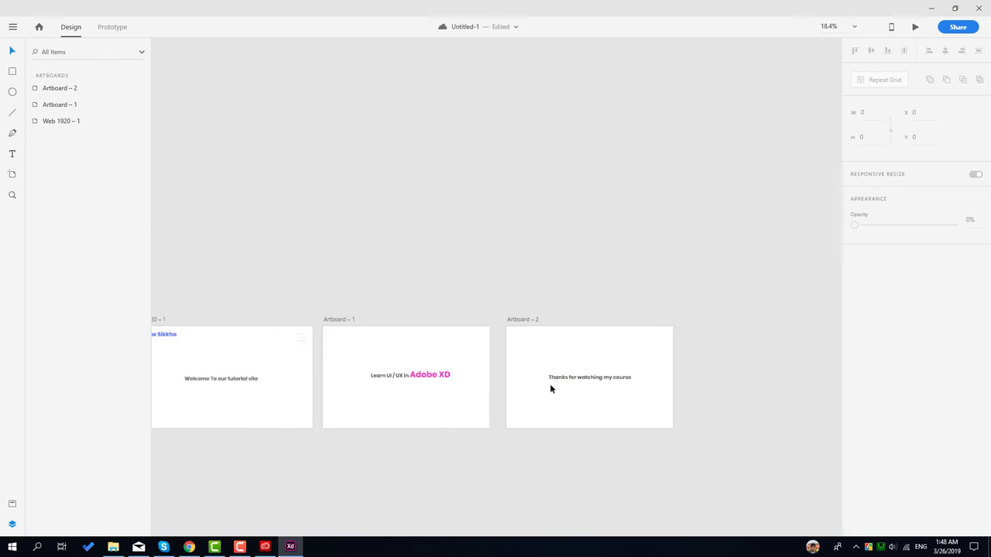
scroll(247, 334, "up", 4)
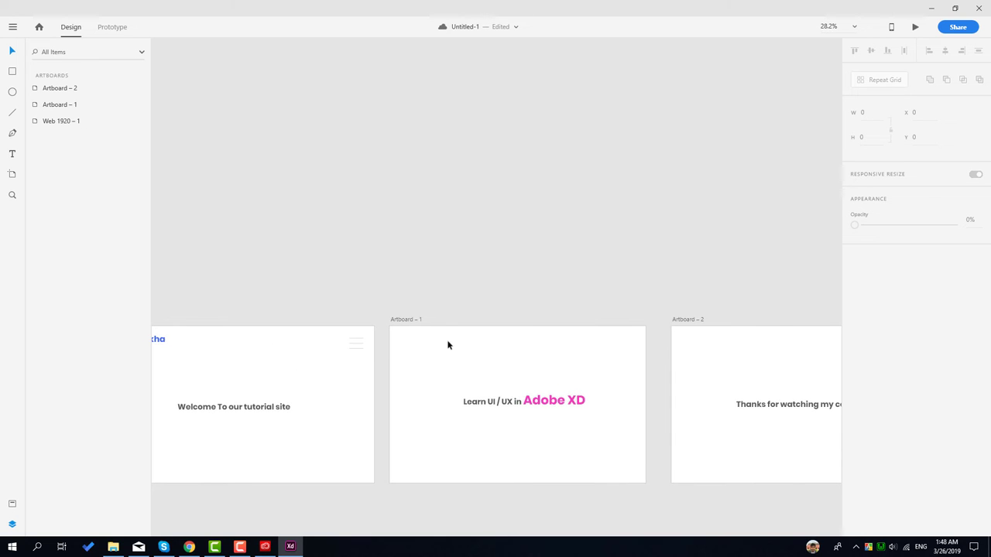
scroll(411, 332, "down", 2)
scroll(406, 256, "down", 1)
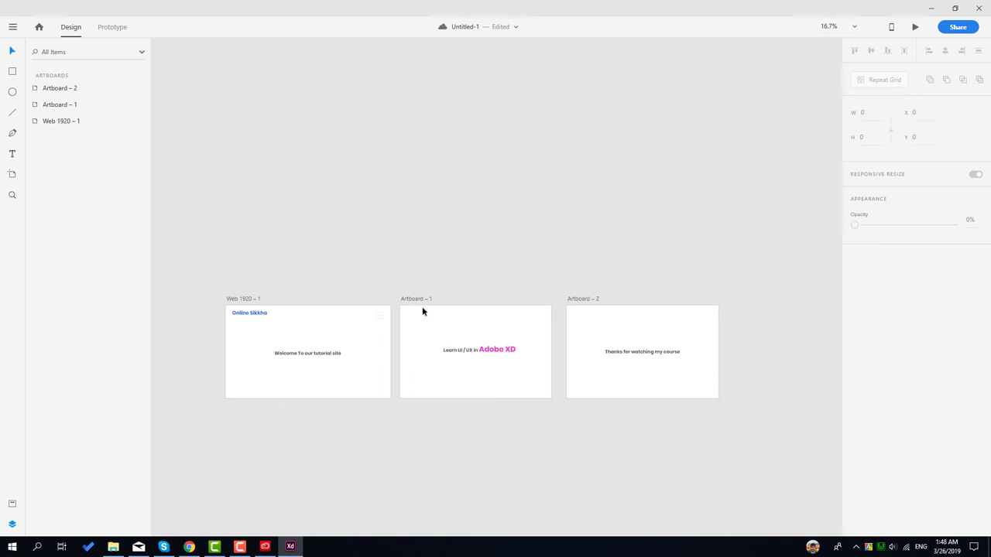
scroll(470, 449, "down", 3)
scroll(449, 314, "up", 1)
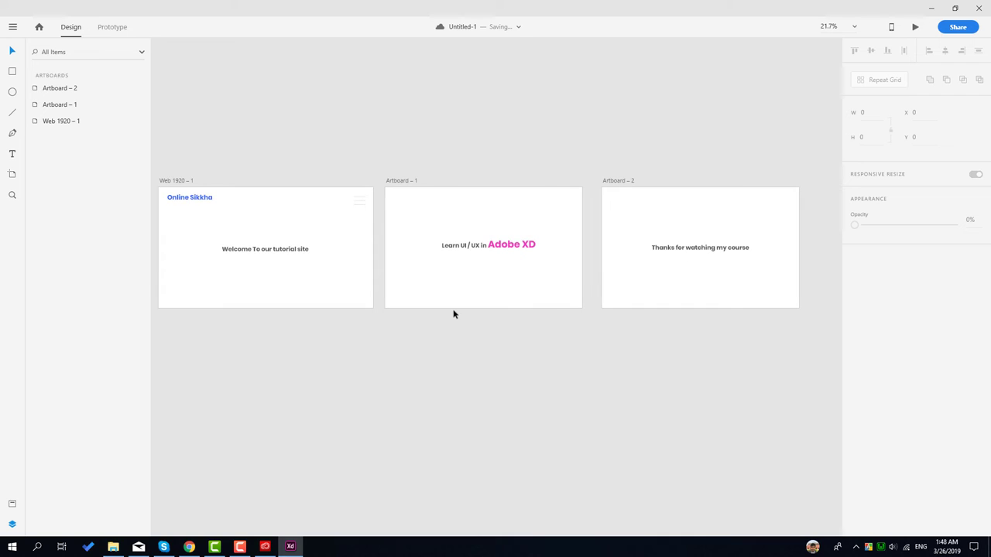
left_click_drag(484, 248, 478, 249)
left_click_drag(245, 250, 254, 249)
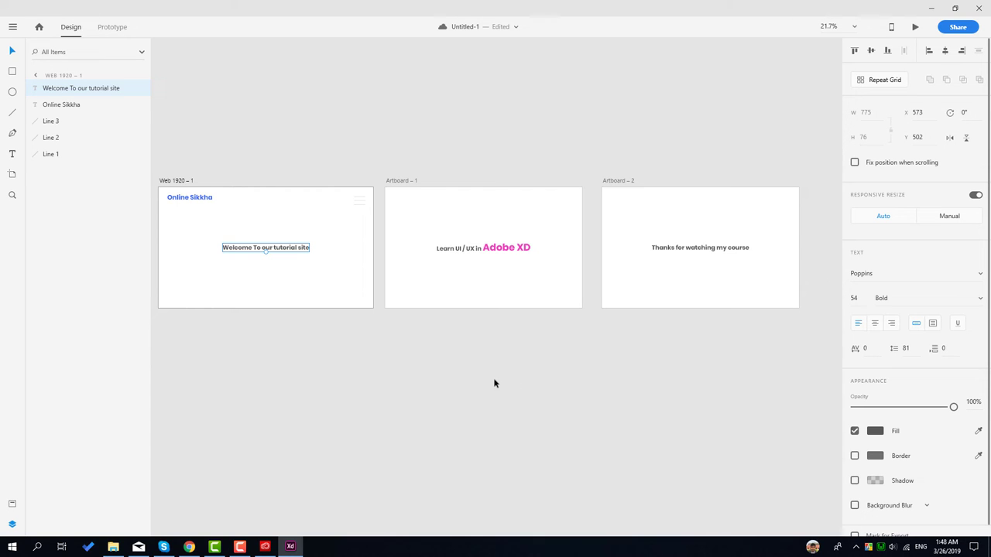
Step: Save the document and move the three menu lines on Web 1920 – 1 up level with the Online Sikkha logo
key("ctrl+s")
left_click(570, 298)
scroll(356, 247, "down", 1)
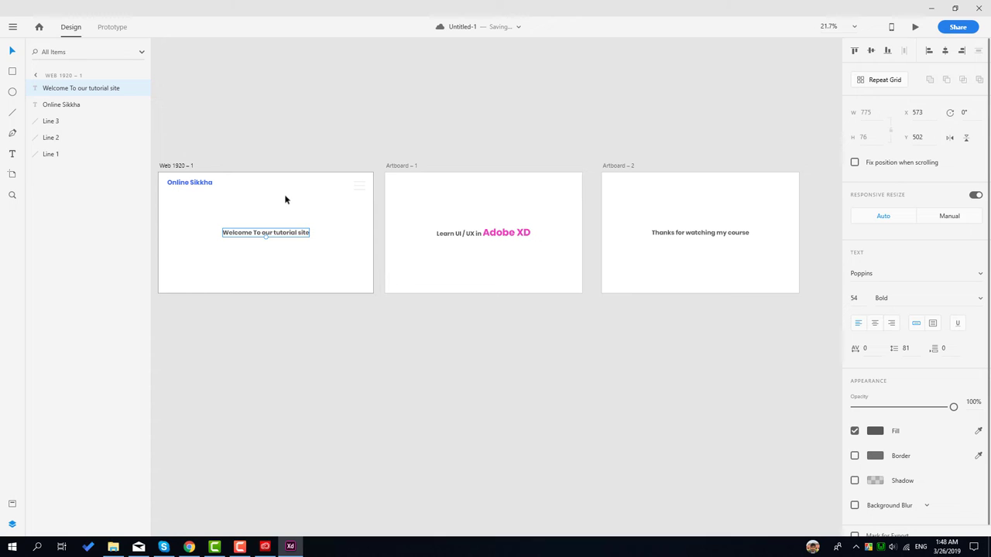
left_click(358, 191)
left_click(371, 199)
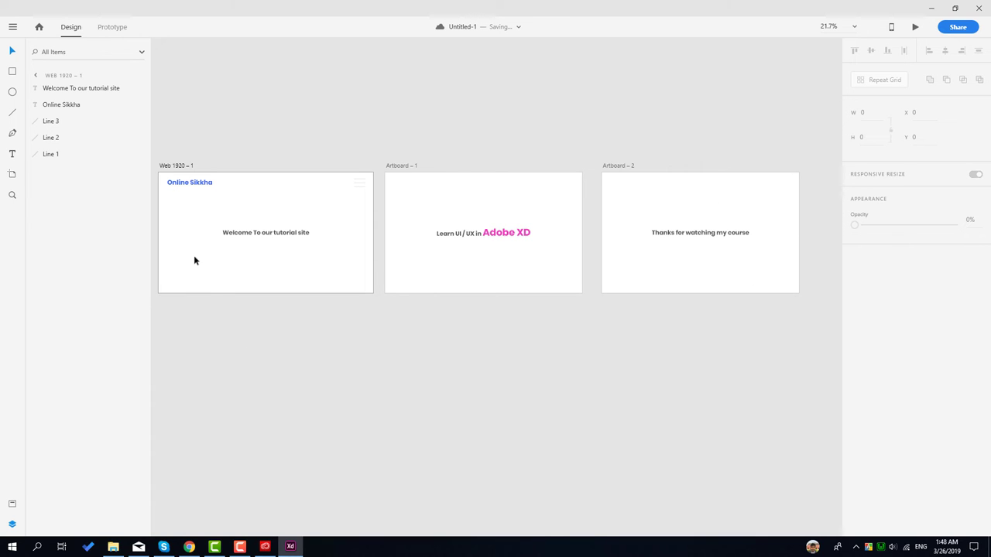
Step: Group the three menu lines on Web 1920 – 1 and link the group to Artboard – 1 with a prototype connection
left_click(114, 27)
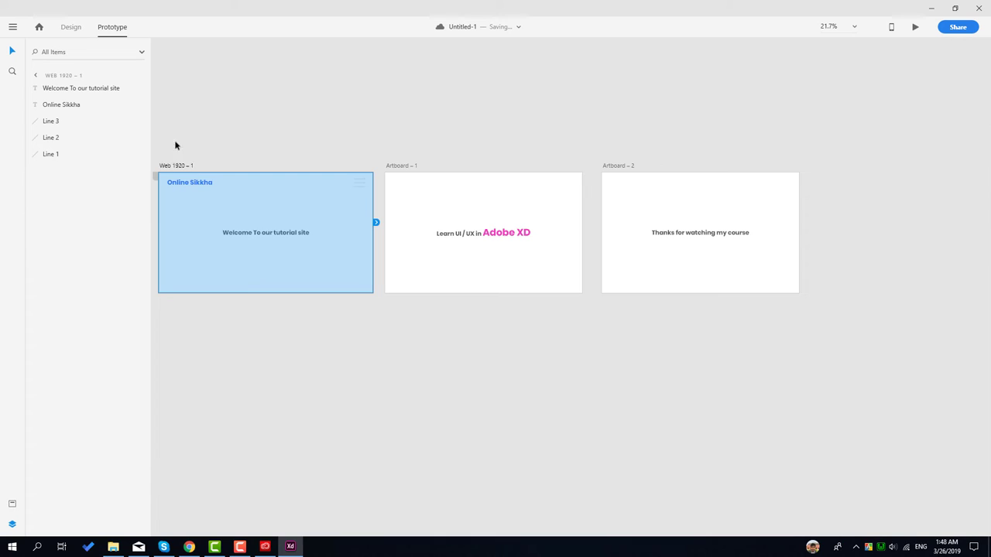
left_click(355, 182)
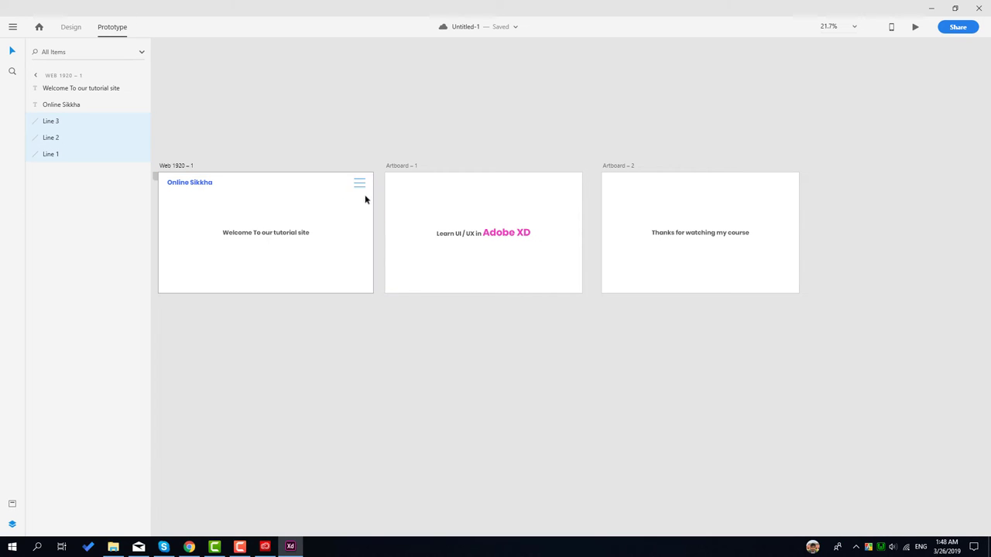
key("ctrl+g")
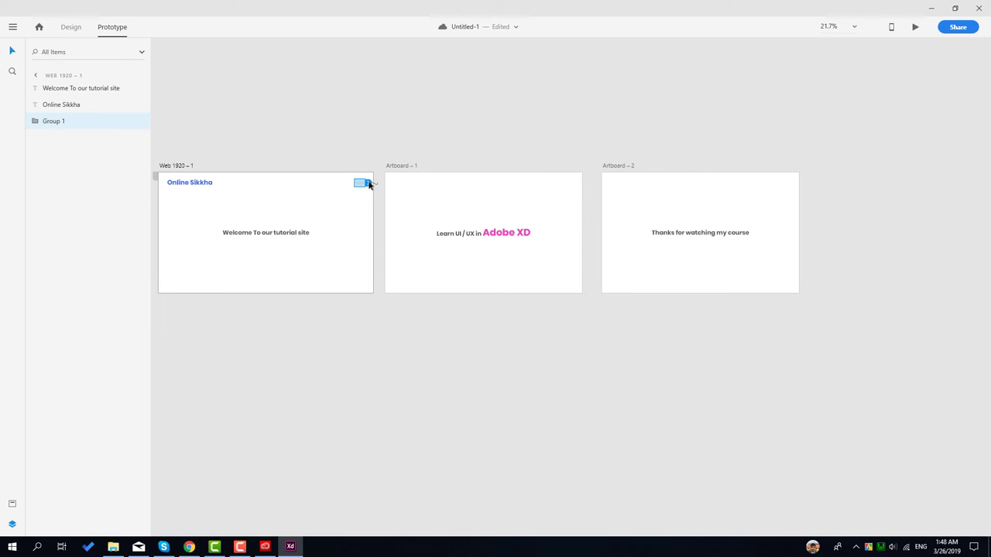
left_click_drag(370, 183, 389, 238)
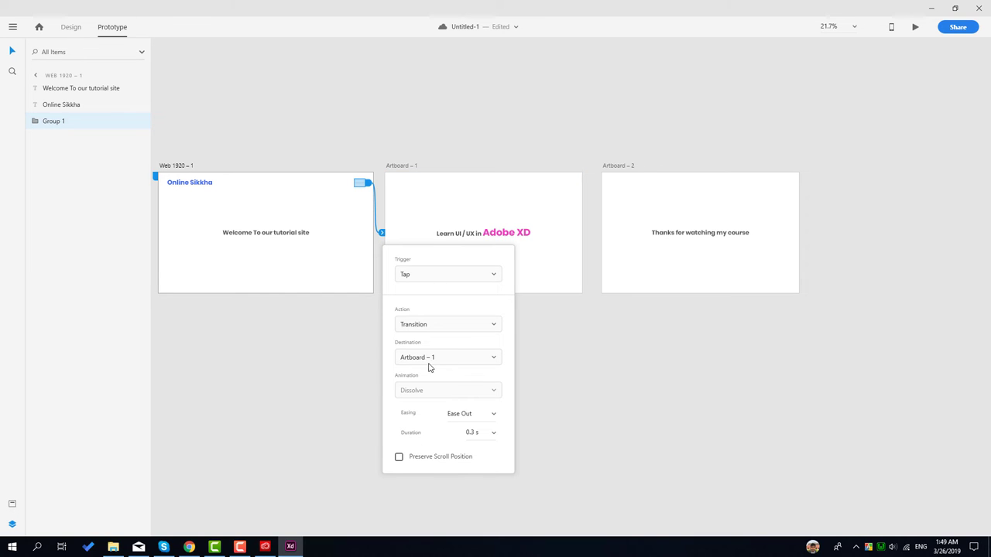
Step: Examine the trigger, action and easing choices of the menu group's connection, leaving the settings as they are
left_click(435, 275)
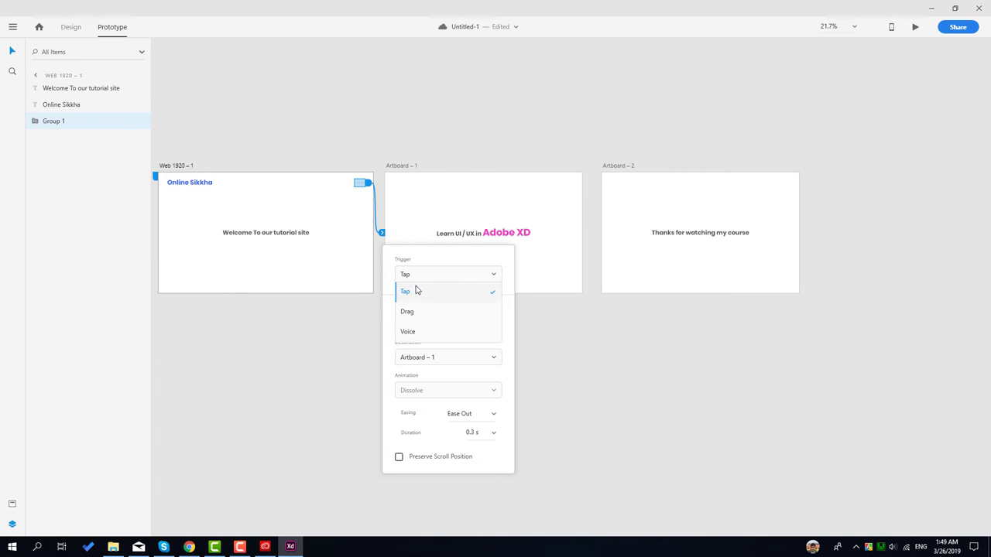
left_click(427, 276)
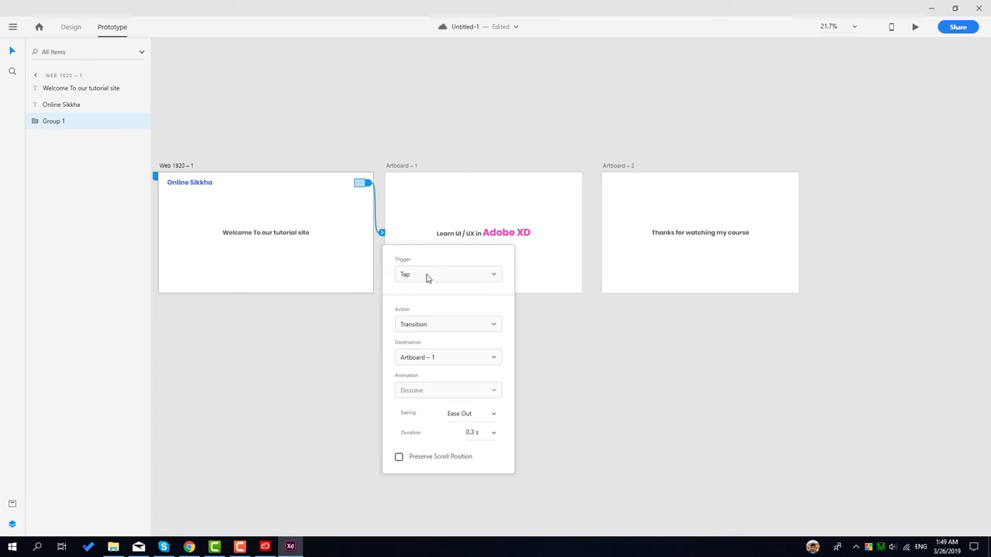
left_click(434, 325)
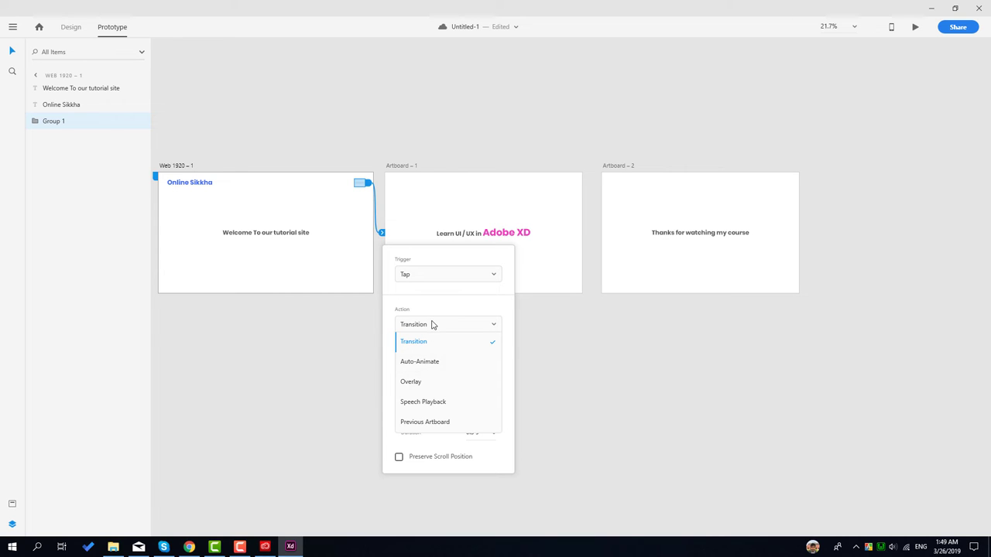
left_click(438, 329)
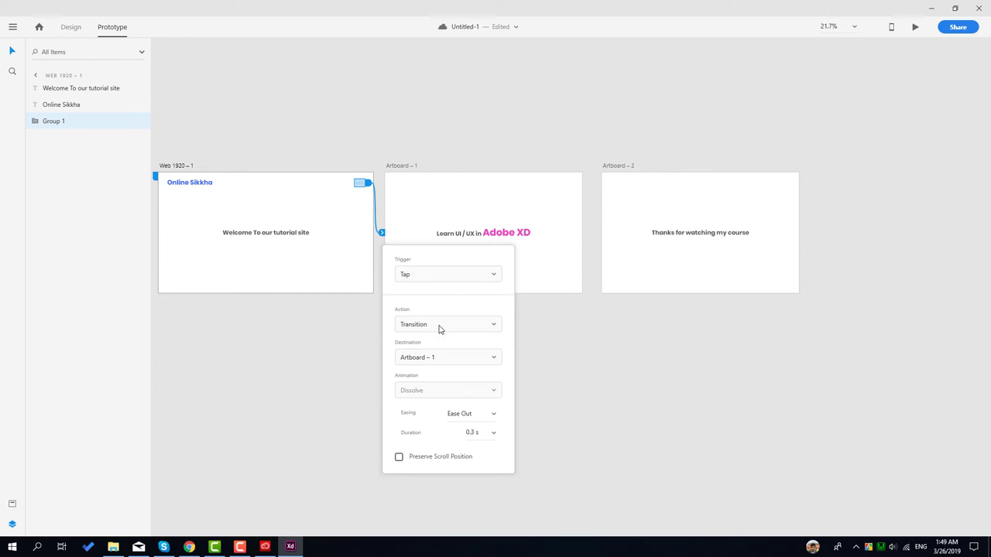
left_click(493, 418)
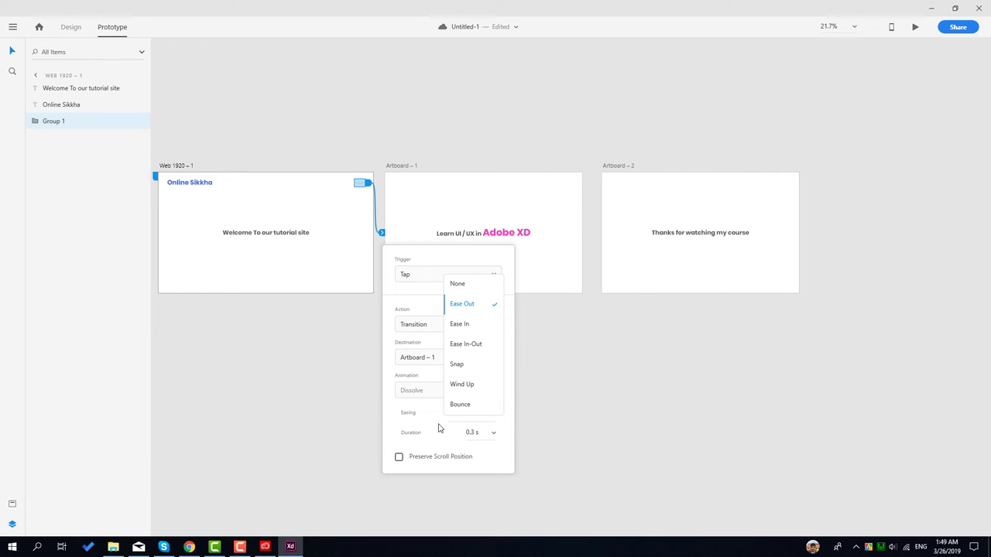
left_click(479, 427)
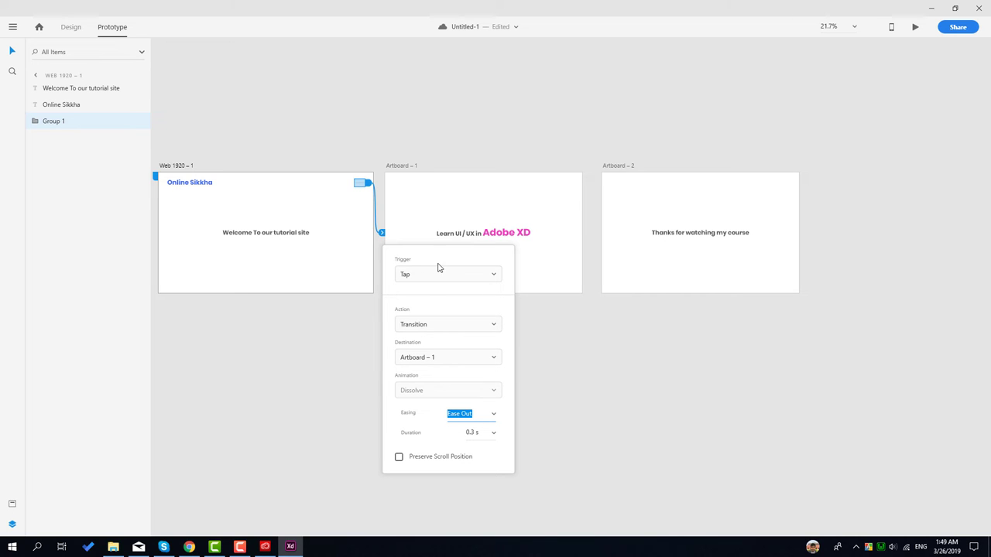
left_click(407, 209)
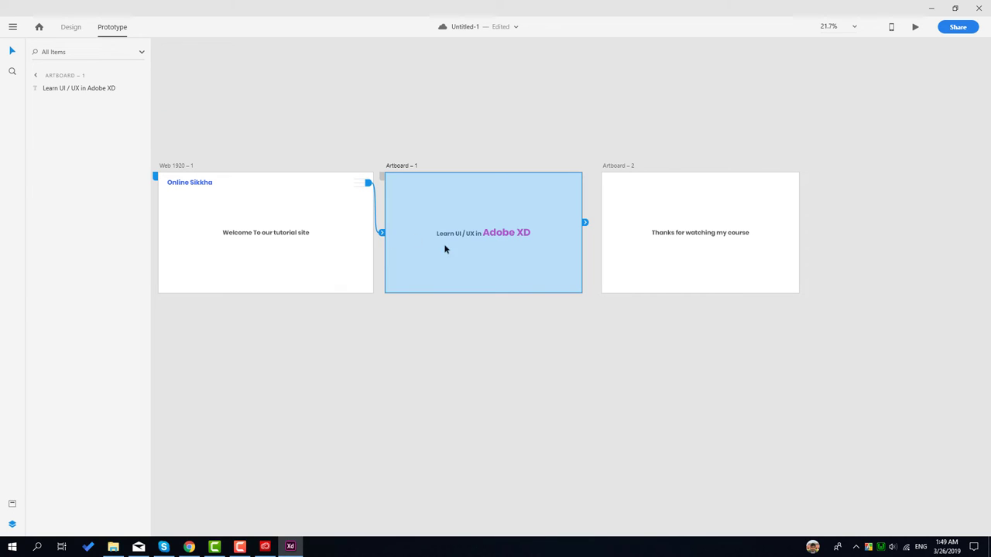
Step: Draw a rectangle about 530 × 156 px below the text on Artboard – 1 in design mode
left_click(624, 264)
left_click(563, 246)
scroll(482, 262, "up", 2)
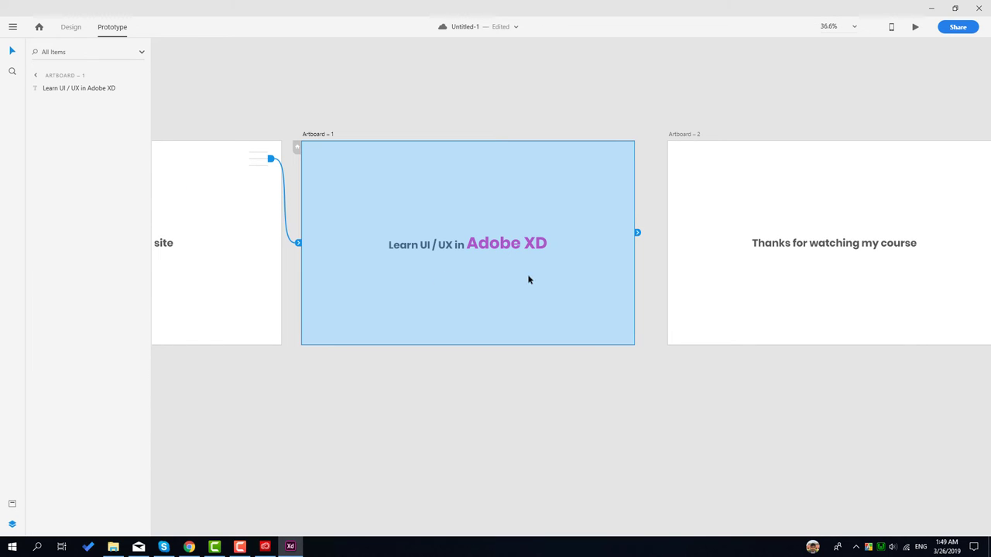
left_click(71, 28)
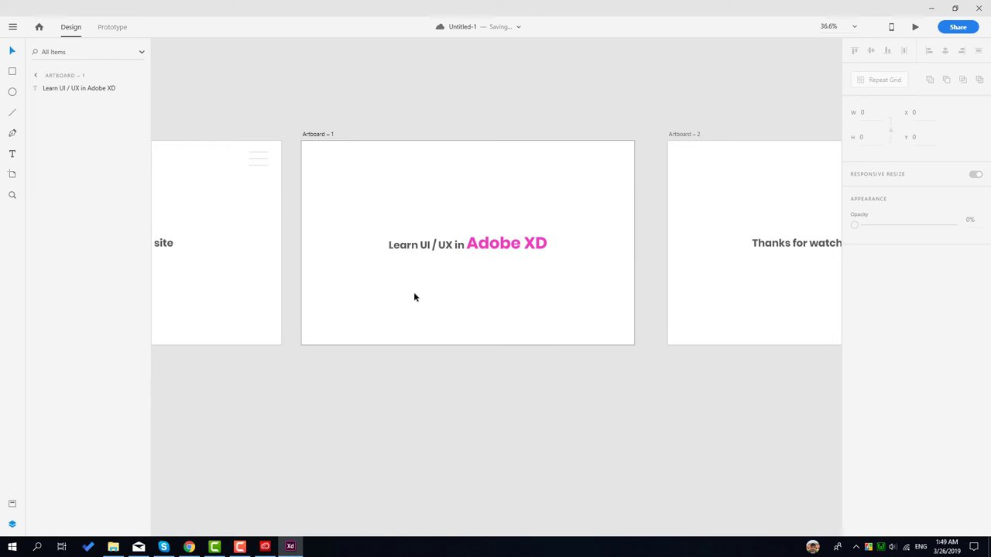
left_click(12, 72)
left_click_drag(421, 279, 521, 307)
Step: Give the rectangle a linear gradient fill running diagonally from its upper-right to its lower-left corner
left_click(875, 326)
left_click(749, 256)
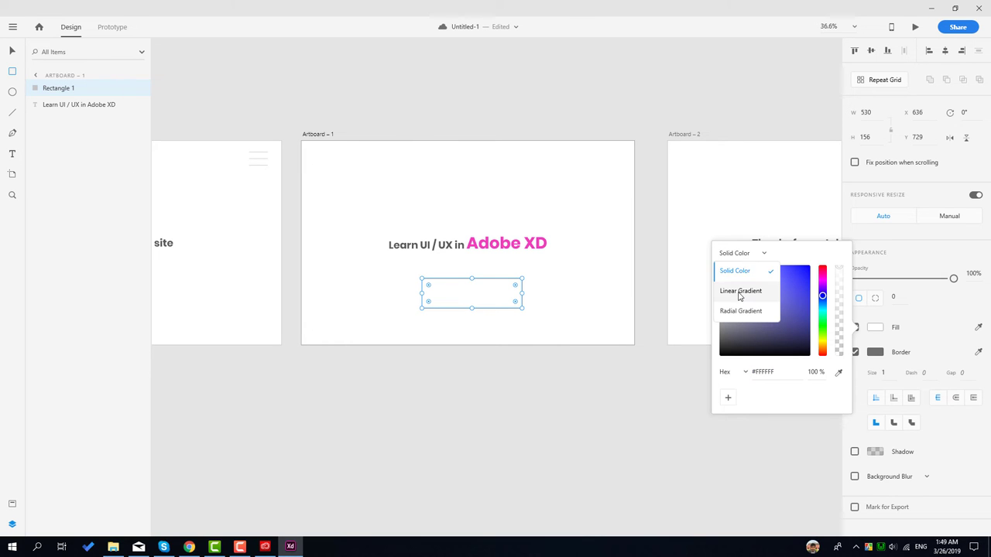
left_click(739, 290)
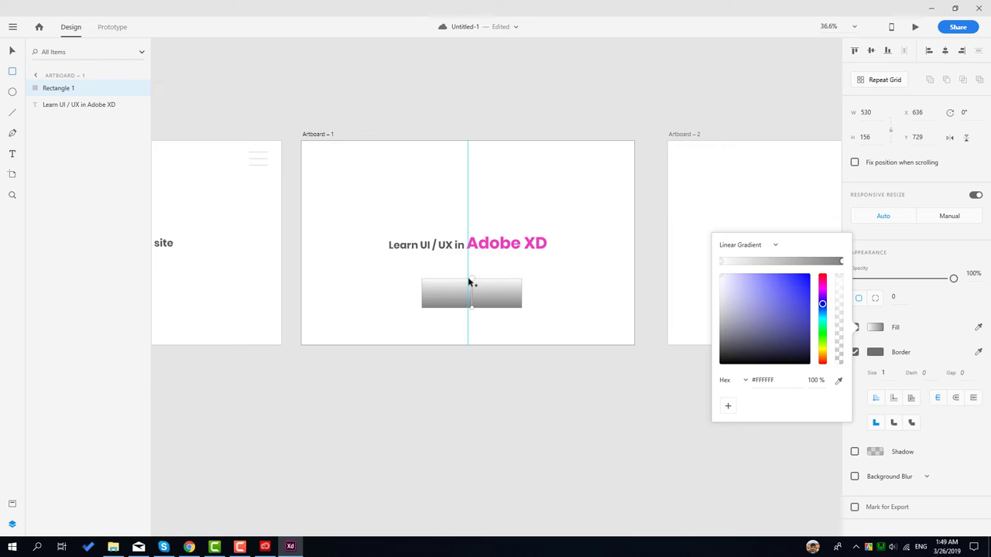
left_click_drag(470, 278, 521, 281)
left_click_drag(472, 307, 422, 307)
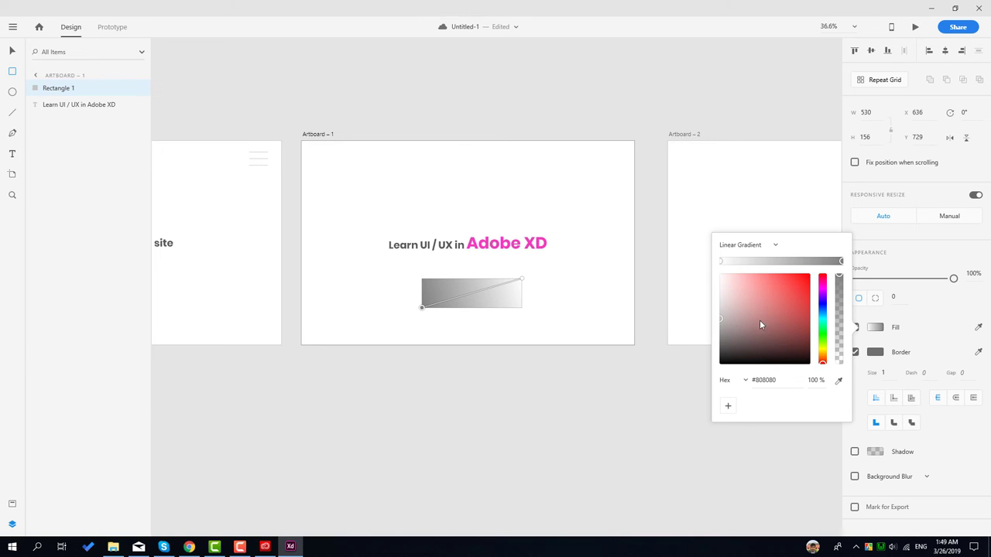
Step: Color the rectangle's gradient pink #EE41E2 at the upper-right end and vivid blue at the lower-left end
left_click(820, 307)
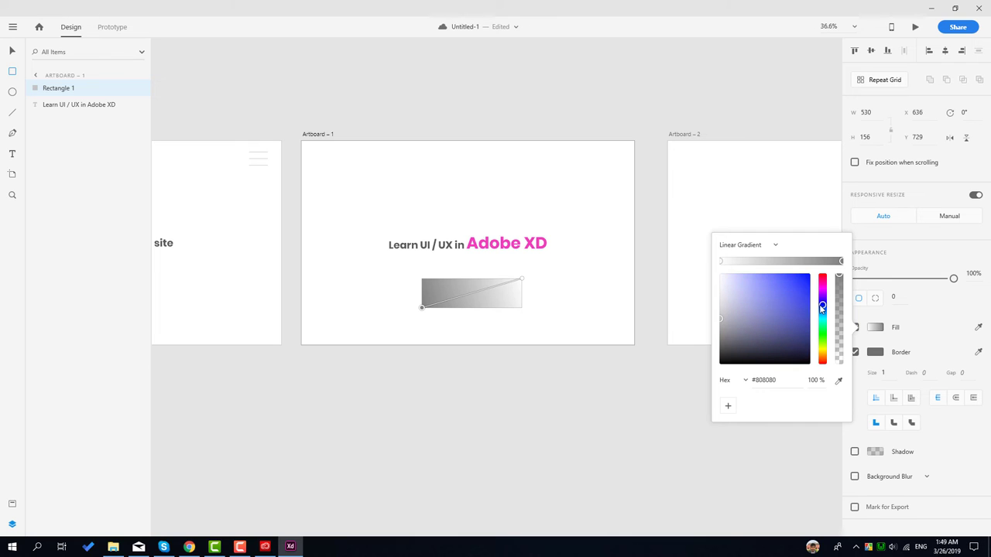
left_click(720, 263)
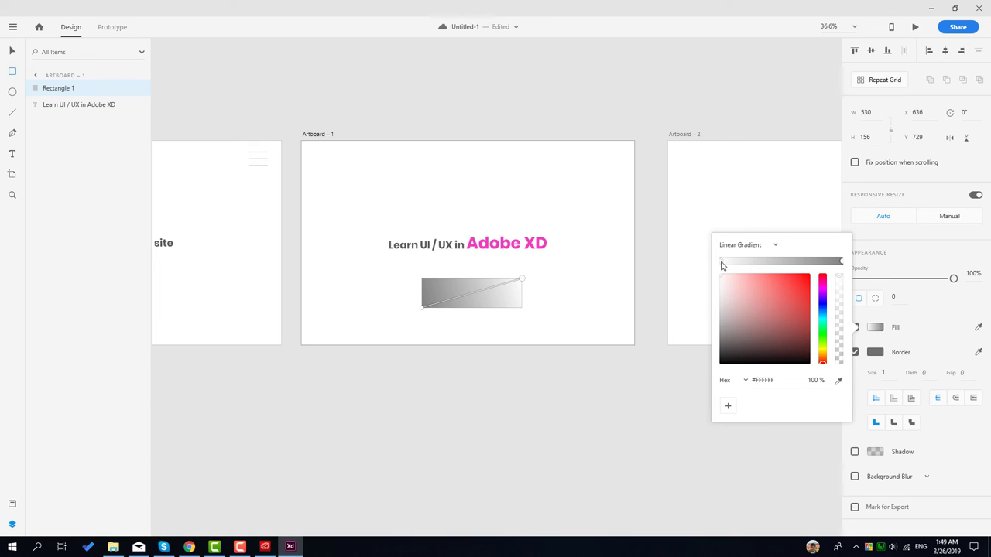
left_click(774, 279)
left_click(822, 309)
left_click_drag(822, 310, 822, 306)
left_click_drag(777, 283, 784, 279)
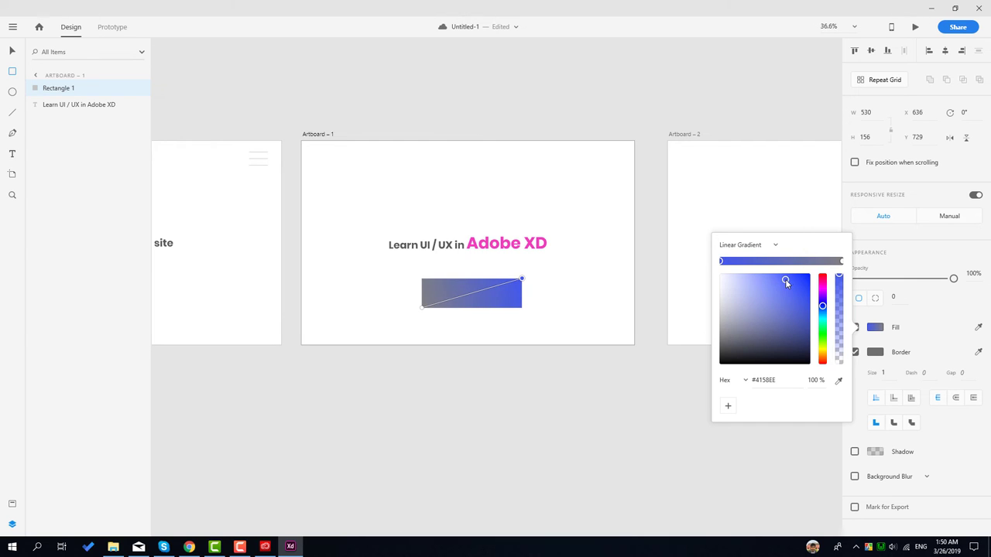
left_click(841, 262)
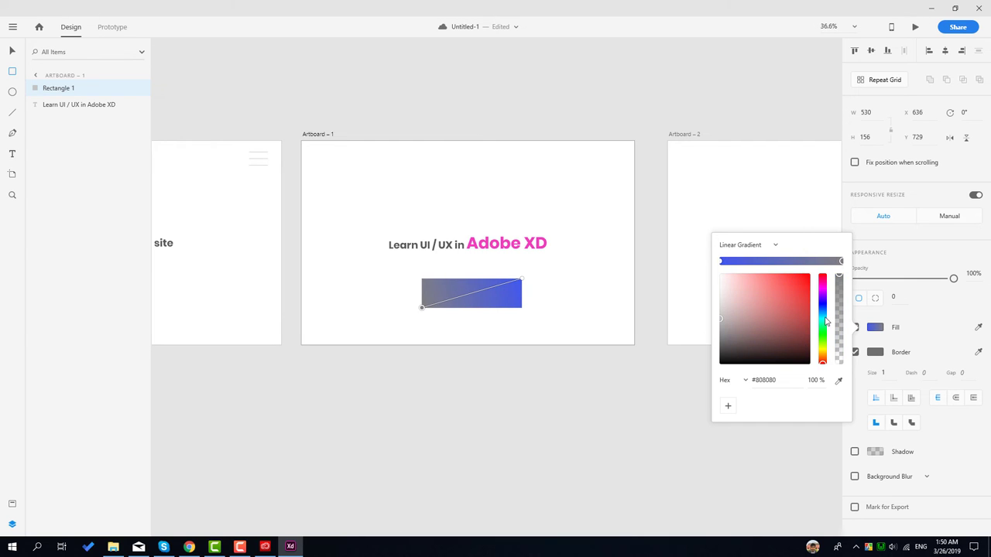
left_click_drag(825, 324, 822, 288)
left_click(785, 279)
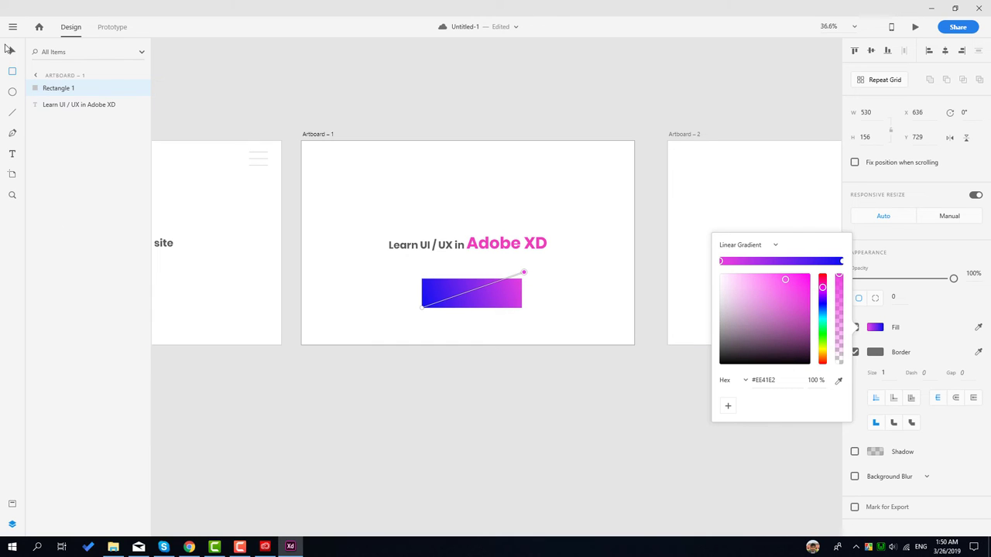
key("Escape")
Step: Add the text "Say Thanks" in white #FFFFFF and center it on the gradient rectangle
left_click(13, 153)
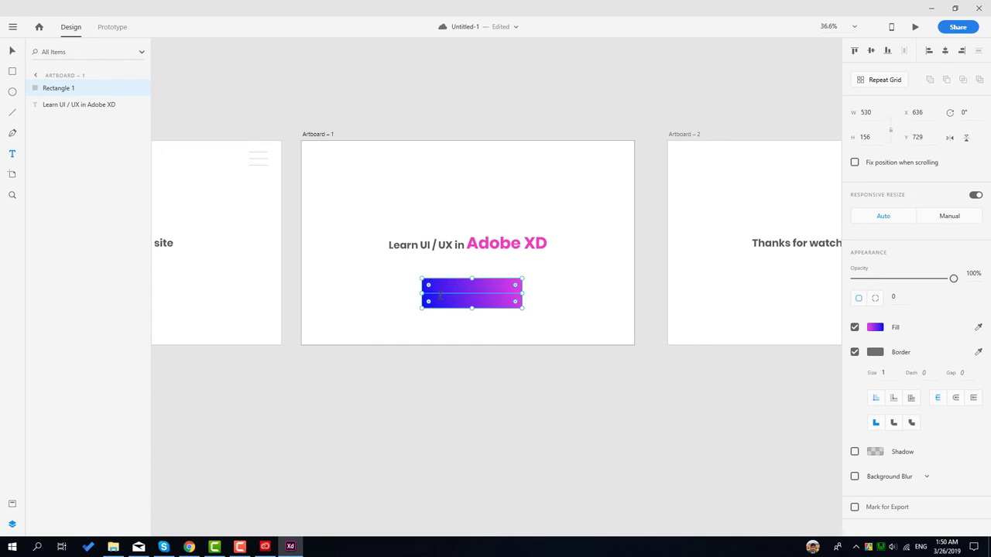
left_click(467, 294)
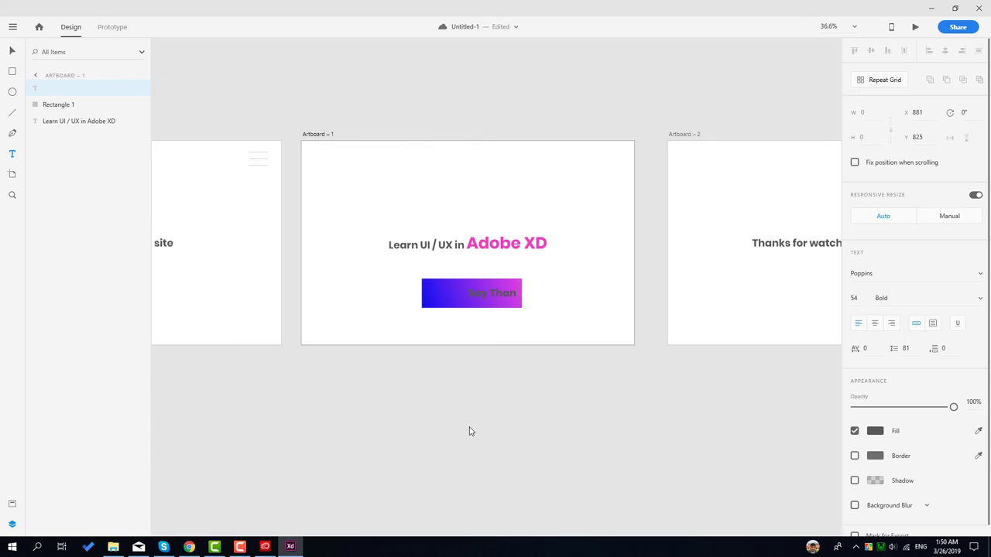
key("ctrl+a")
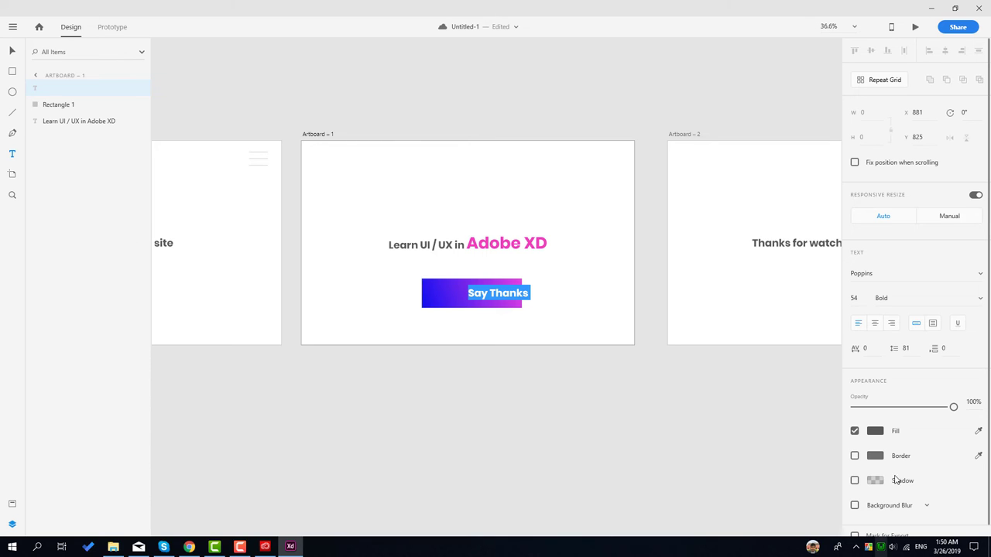
left_click(875, 432)
left_click_drag(740, 382, 683, 348)
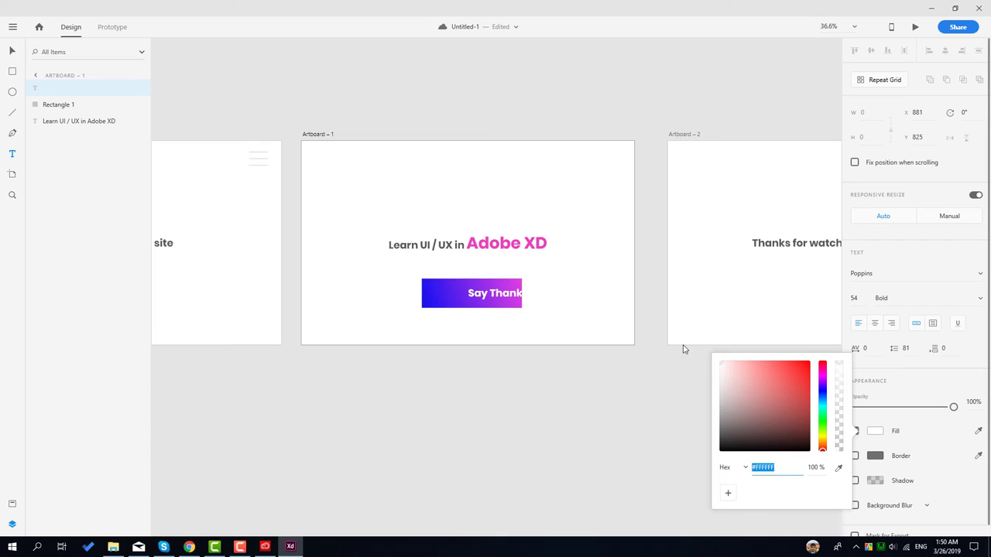
key("Escape")
left_click(13, 52)
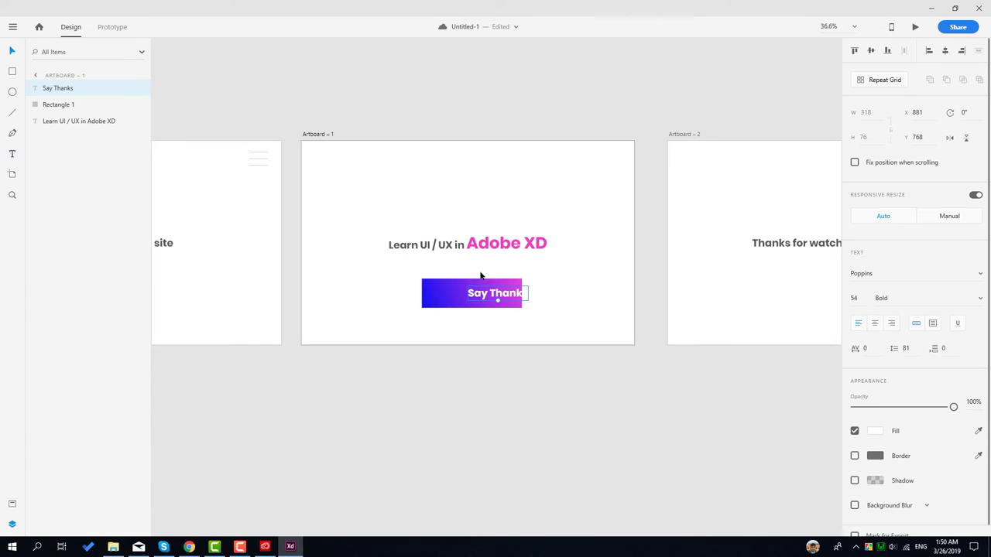
left_click_drag(480, 295, 457, 294)
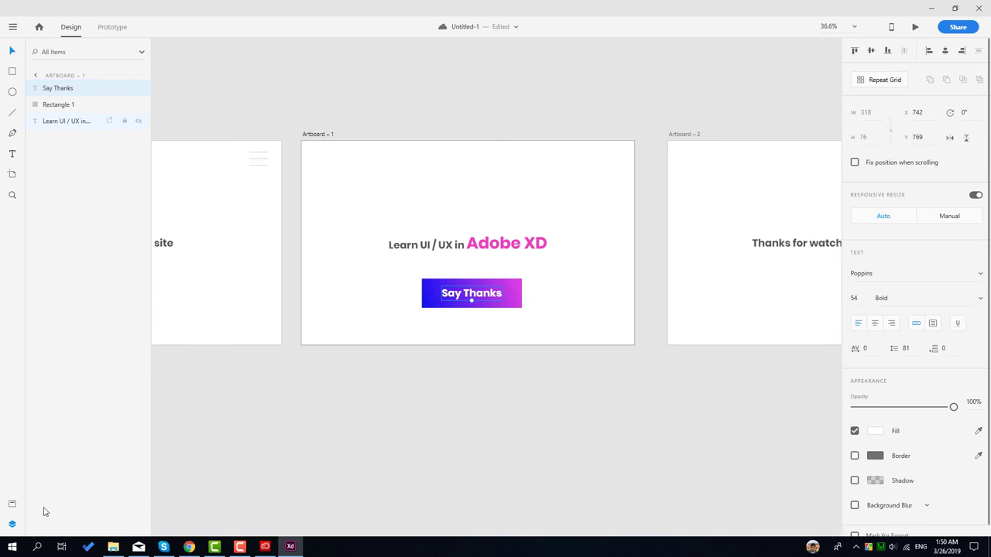
Step: Save the "Say Thanks" text's white color #FFFFFF and its Poppins 54 pt character style as assets, and make the text a symbol
left_click(14, 504)
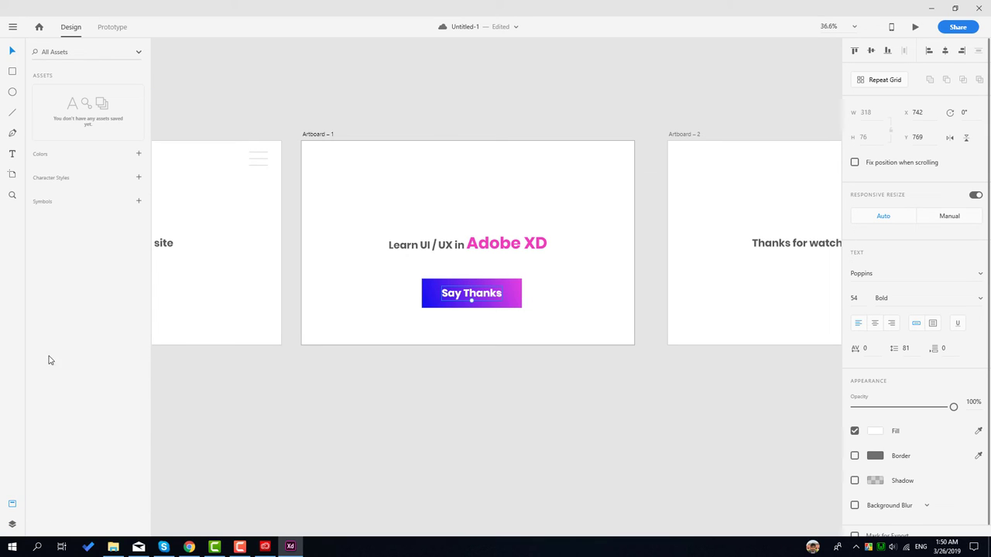
left_click(138, 154)
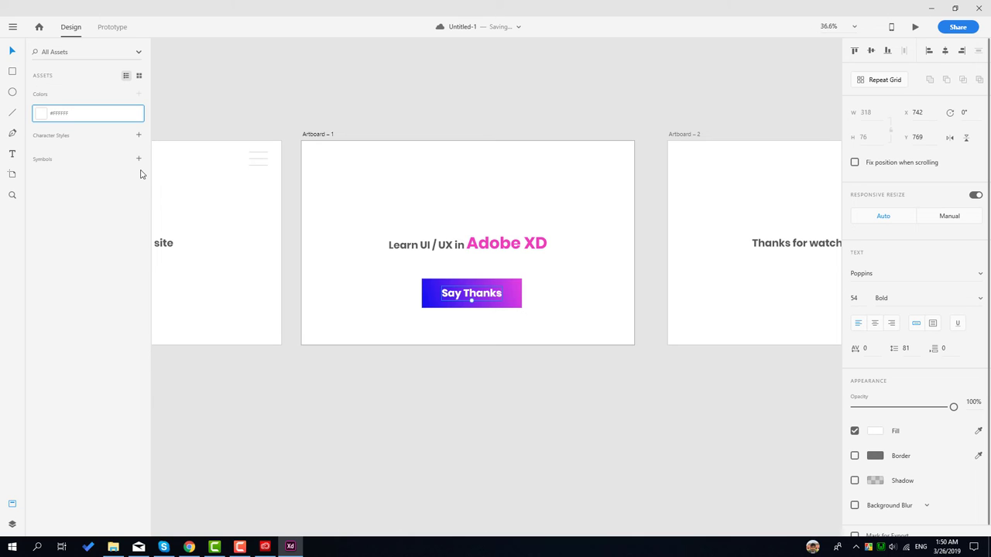
left_click(138, 158)
left_click(139, 136)
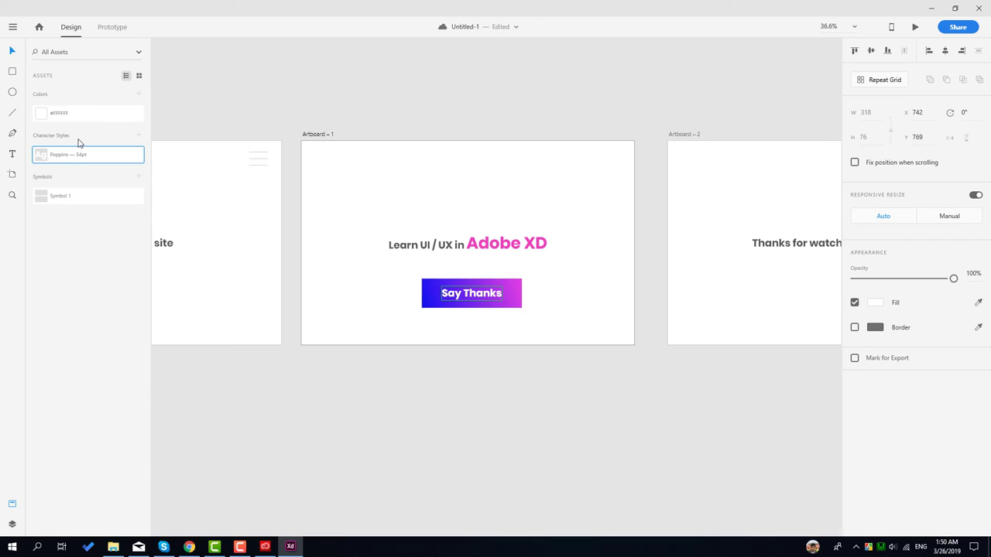
mouse_move(73, 160)
left_click(369, 434)
Step: Link the "Say Thanks" button on Artboard – 1 to Artboard – 2 with a Tap transition in prototype mode
scroll(551, 416, "down", 5)
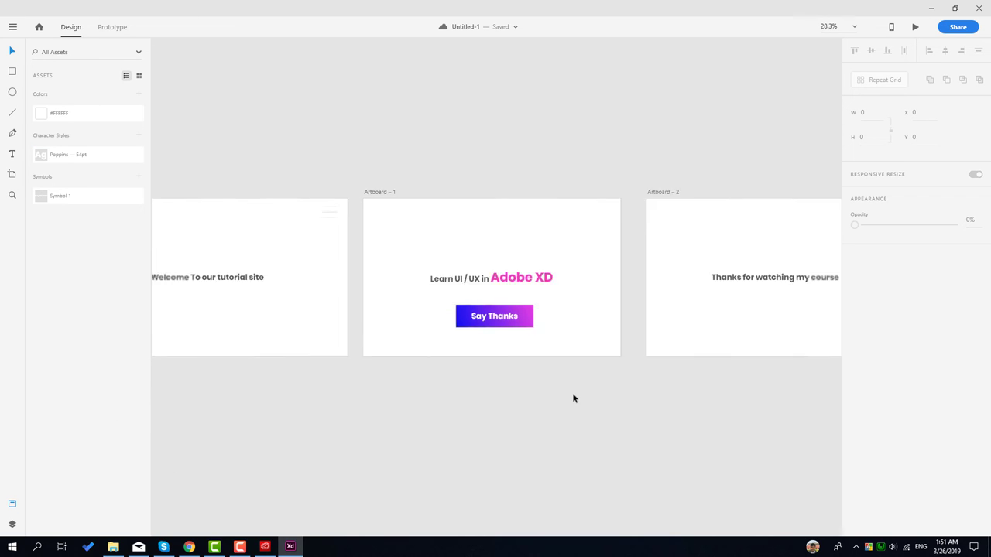
scroll(576, 374, "up", 3)
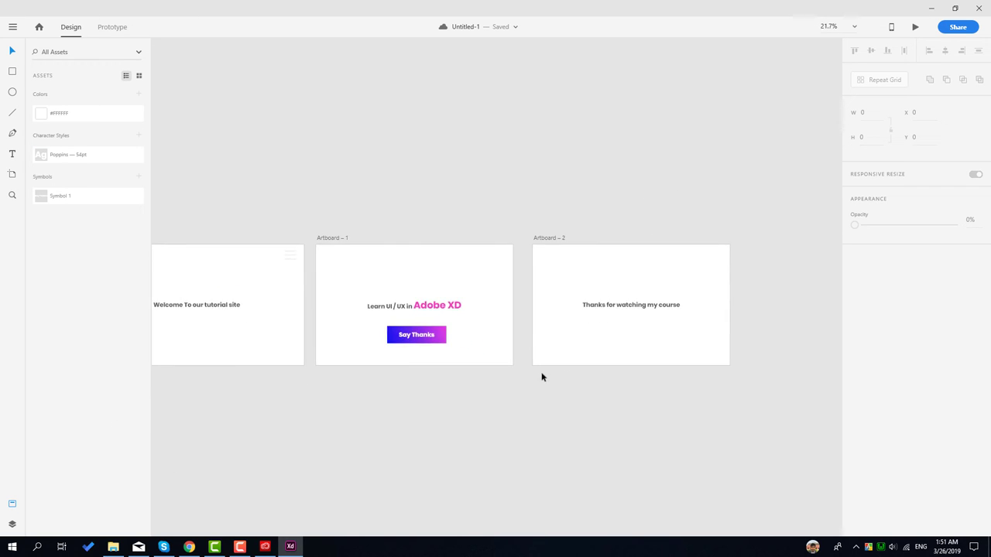
left_click(112, 27)
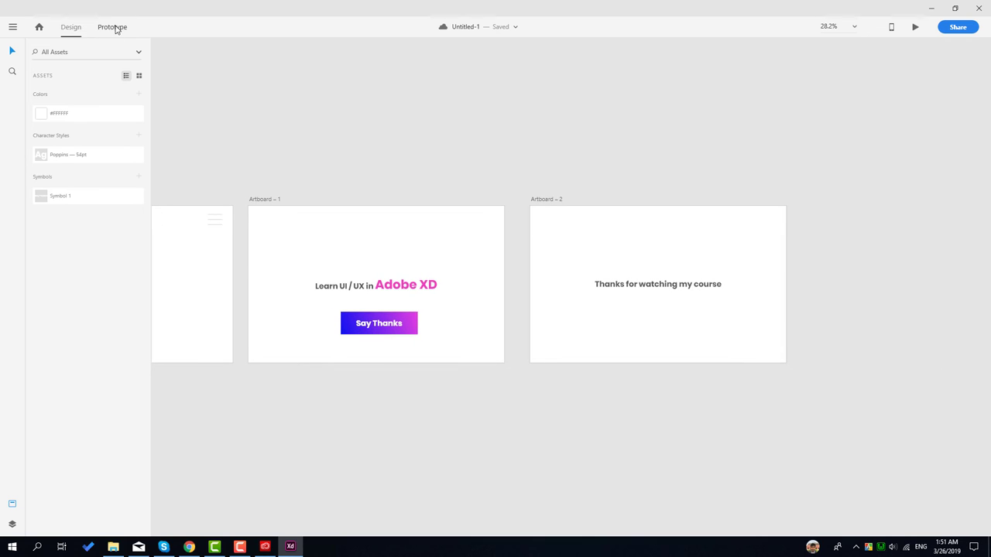
left_click(404, 328)
left_click_drag(421, 324, 588, 298)
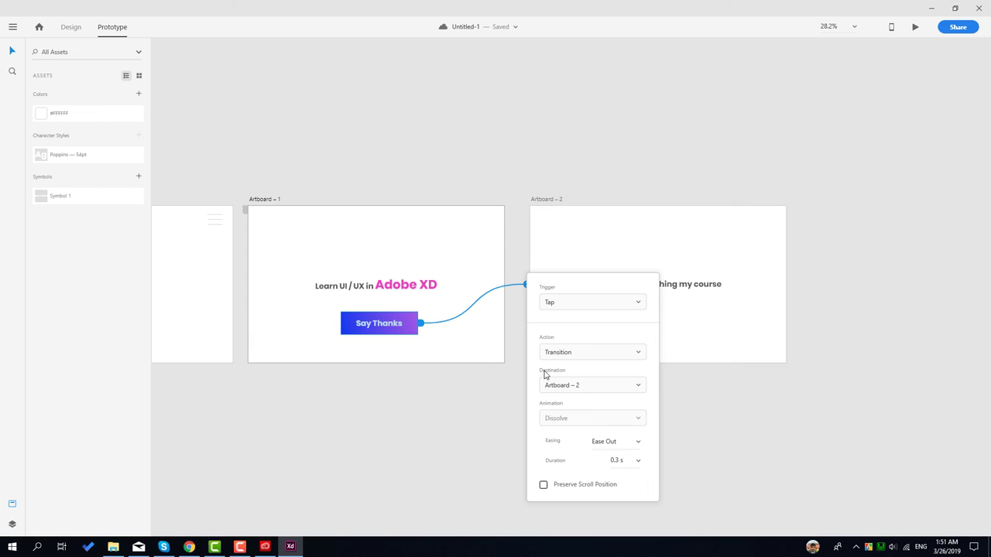
left_click(612, 238)
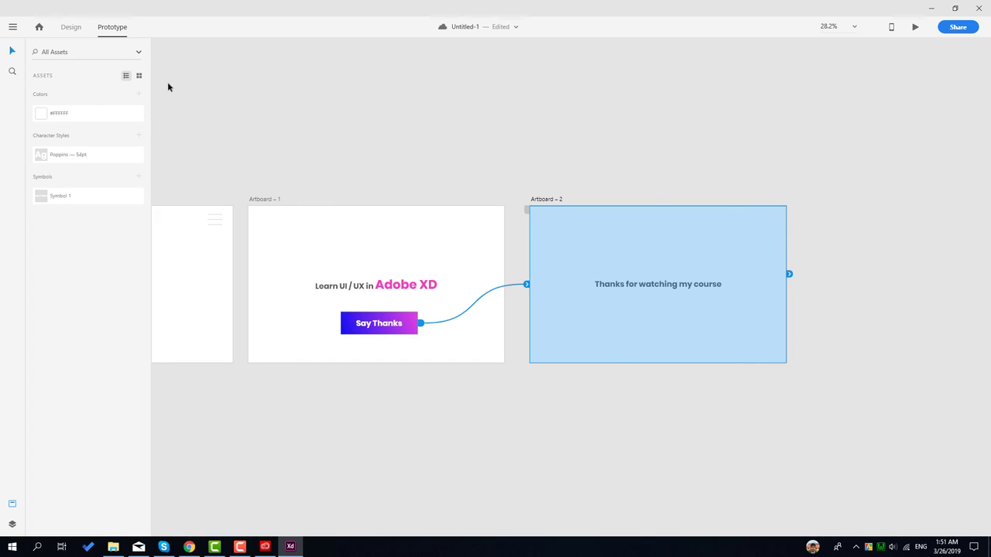
Step: Paste a copy of the gradient button onto Artboard – 2 in design mode and change its label to "Go to Home page"
left_click(72, 28)
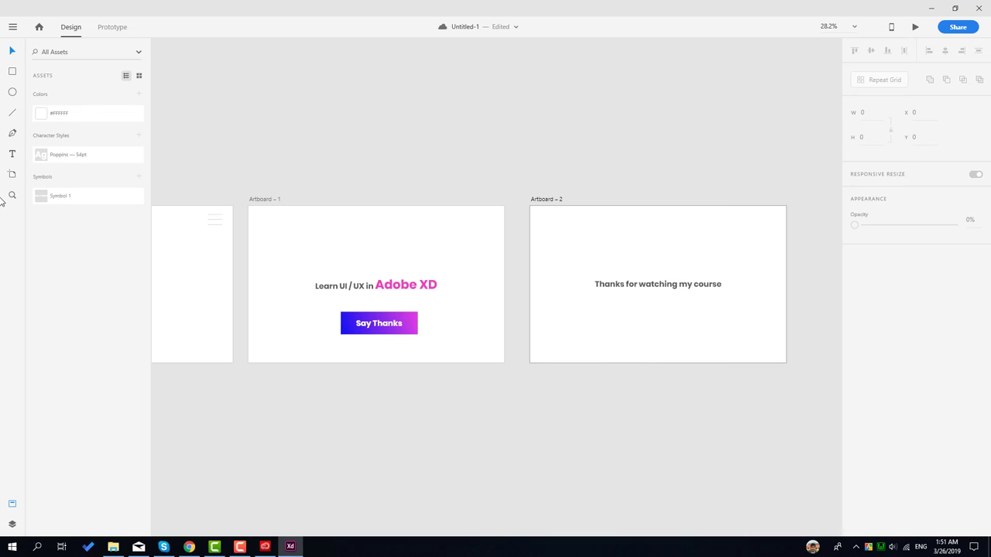
key("ctrl+v")
double_click(676, 323)
type("Go")
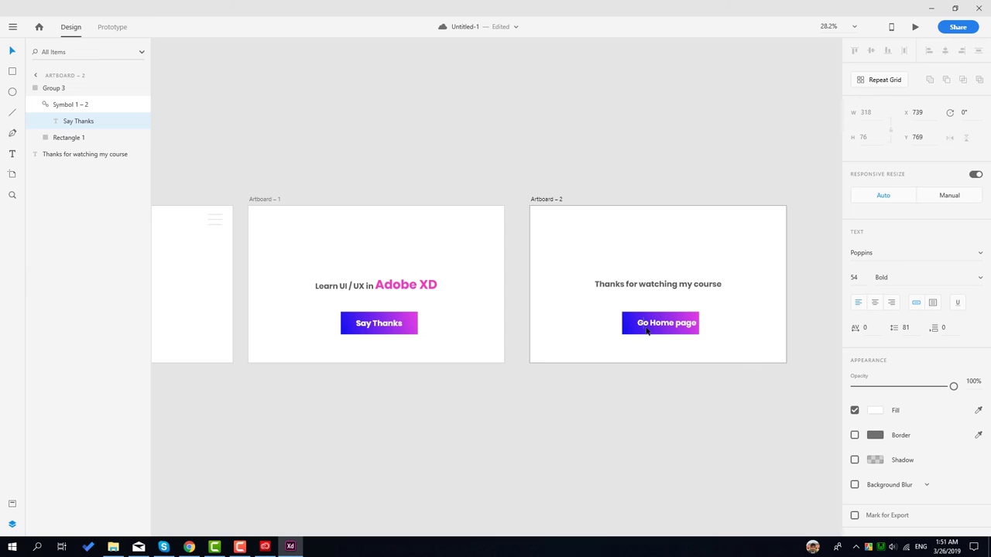
type("to")
key("Escape")
Step: Widen the "Go to Home page" button's rectangle to about 752 px, turn off its border and center the label on it
left_click(631, 330)
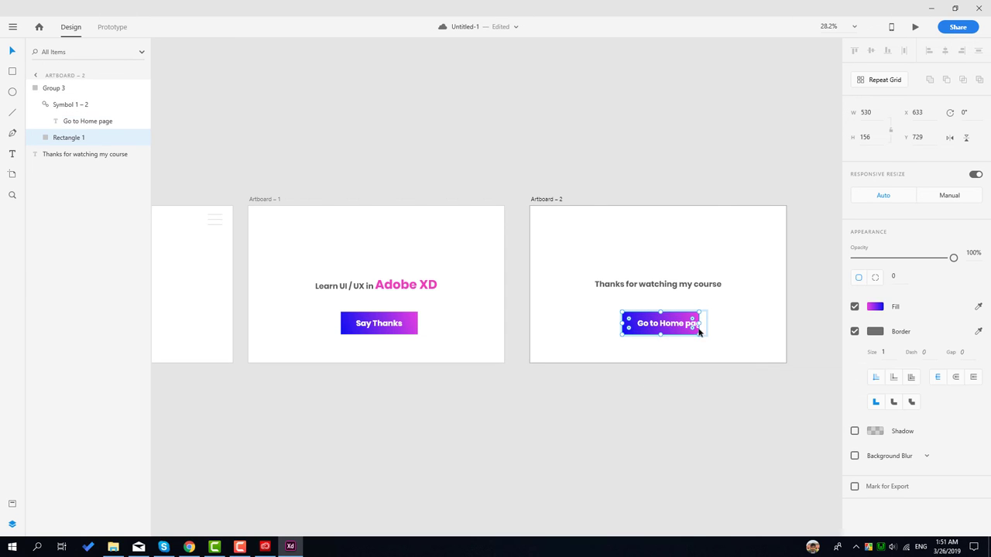
left_click_drag(644, 326, 613, 325)
left_click_drag(700, 323, 732, 322)
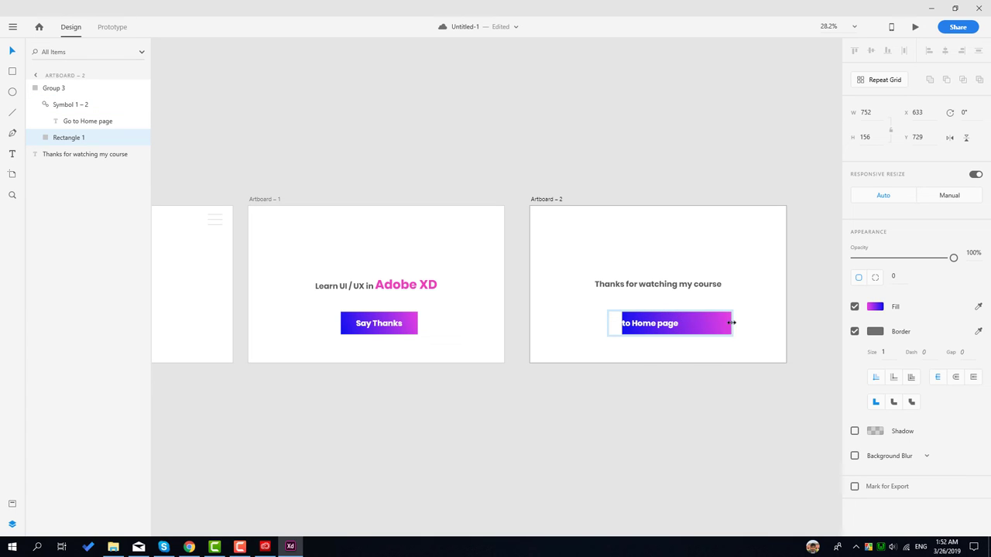
left_click(854, 332)
left_click(661, 328)
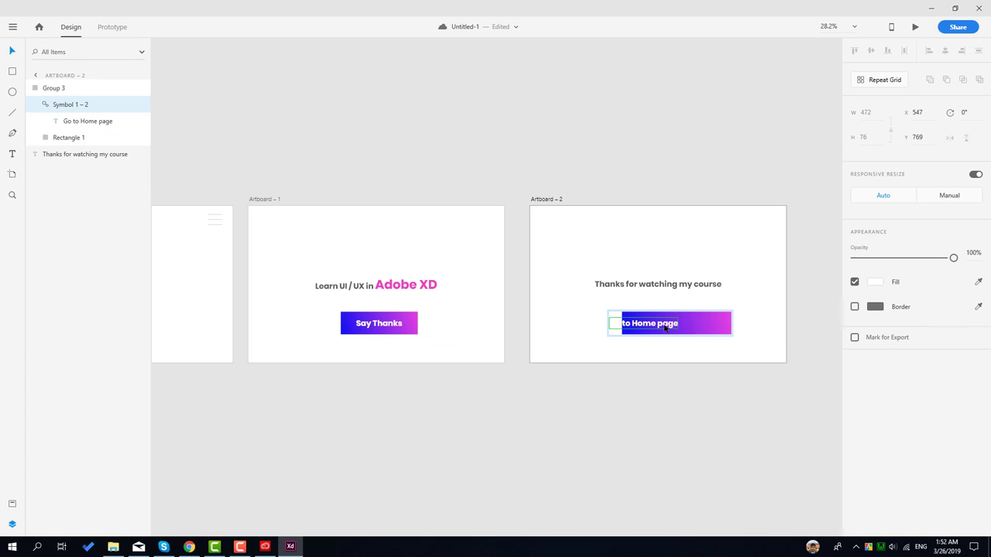
left_click_drag(667, 326, 695, 326)
Step: Remove the border from the "Say Thanks" button on Artboard – 1
left_click(411, 327)
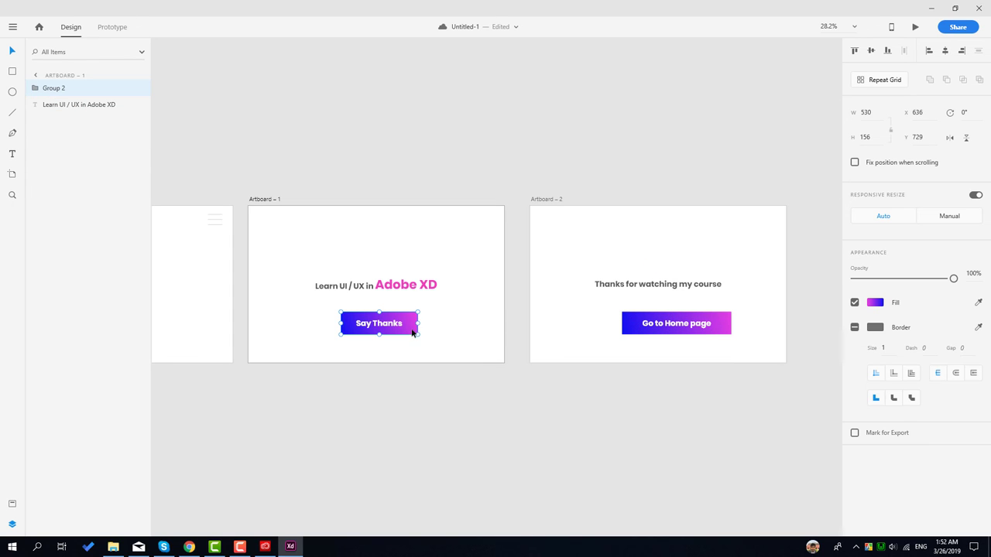
left_click(854, 328)
left_click(854, 328)
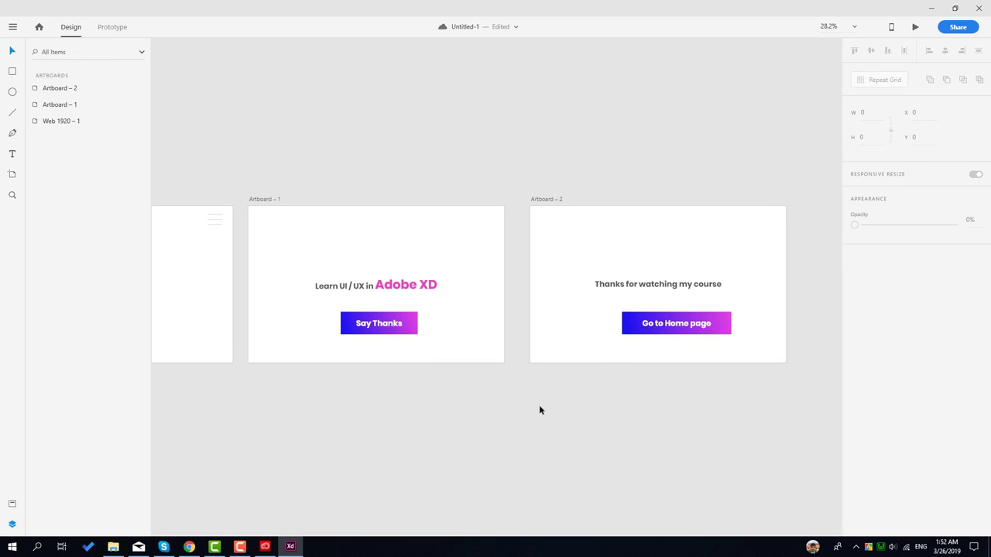
Step: Center the "Go to Home page" button horizontally on Artboard – 2, below the thank-you message
left_click(626, 326)
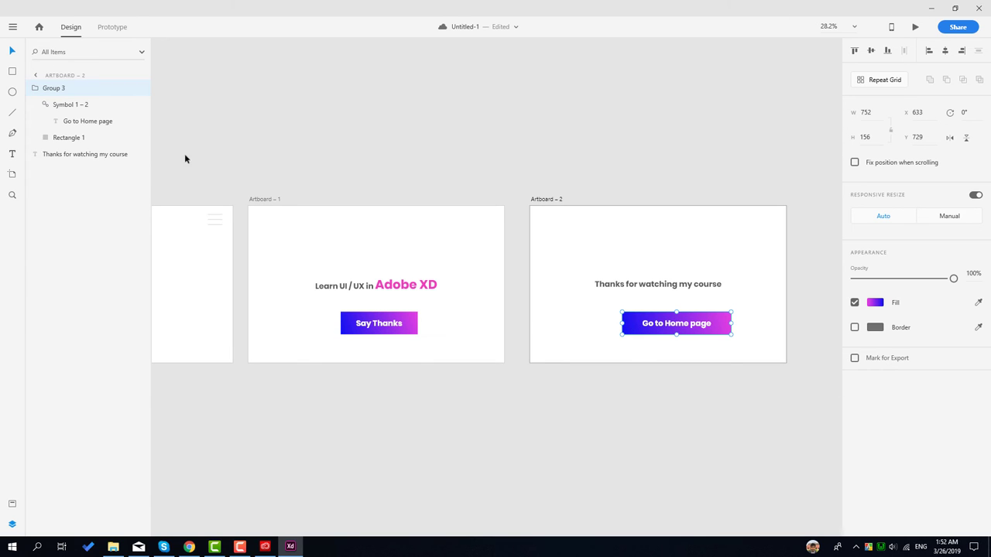
left_click_drag(631, 328, 616, 329)
left_click(615, 399)
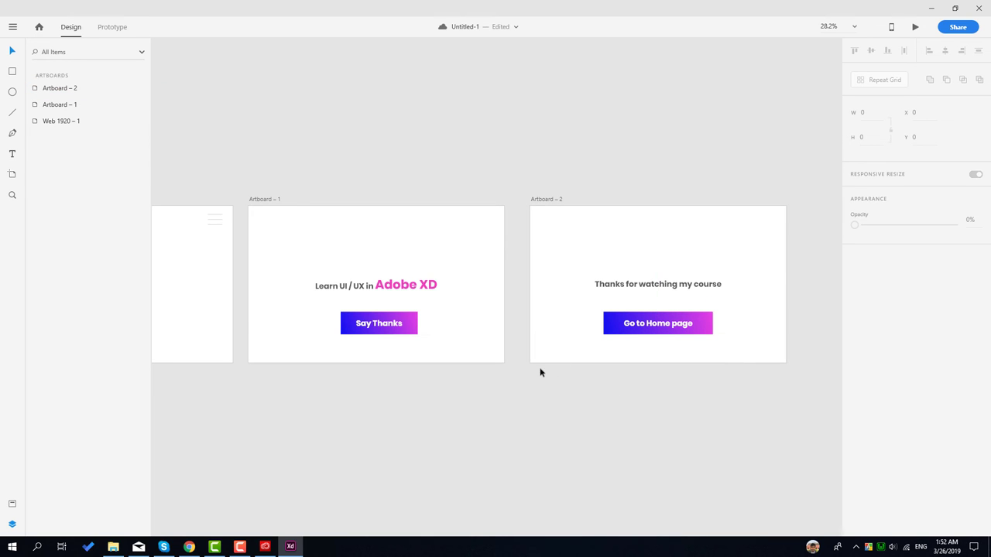
Step: Link the "Go to Home page" button on Artboard – 2 to Web 1920 – 1 with a Tap transition in prototype mode
left_click(113, 27)
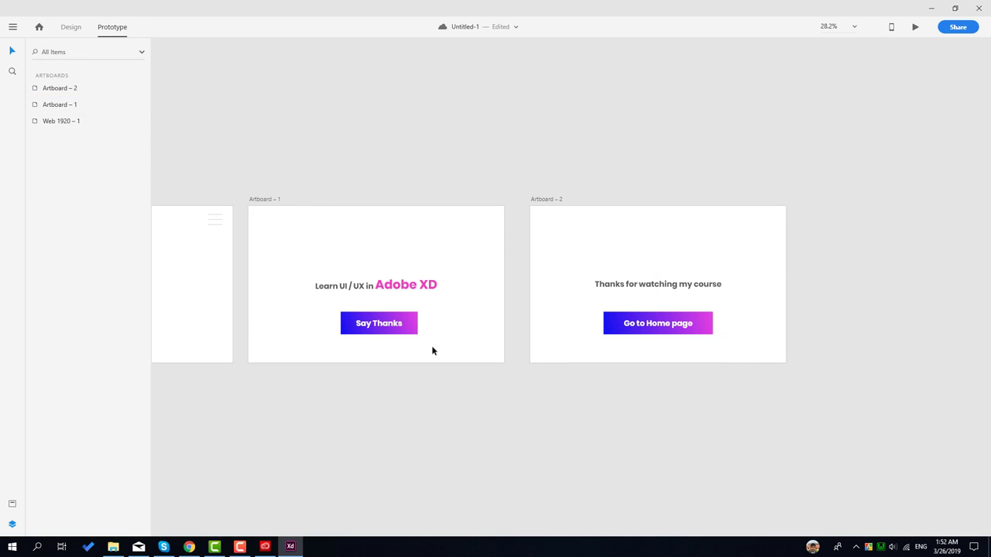
left_click(411, 328)
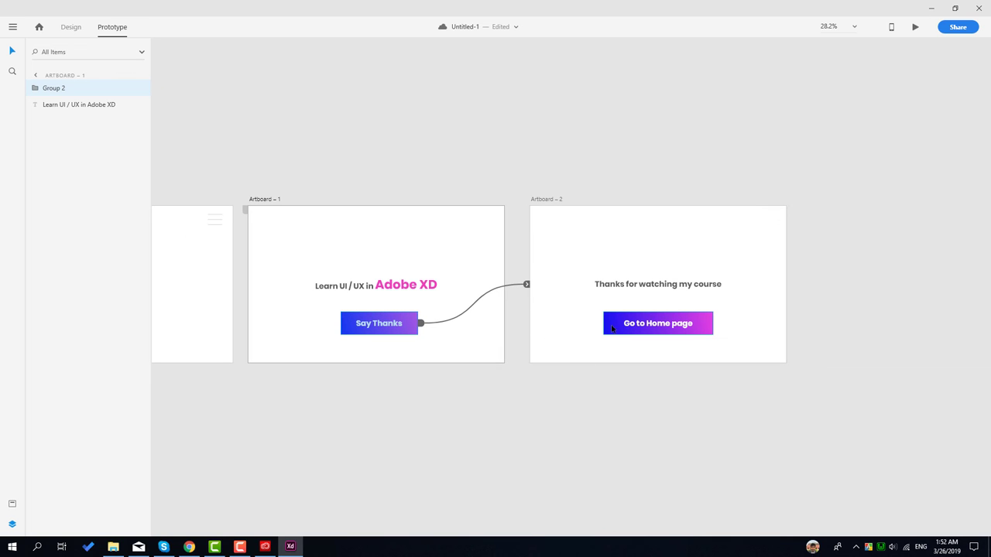
left_click(647, 328)
left_click_drag(717, 327, 213, 280)
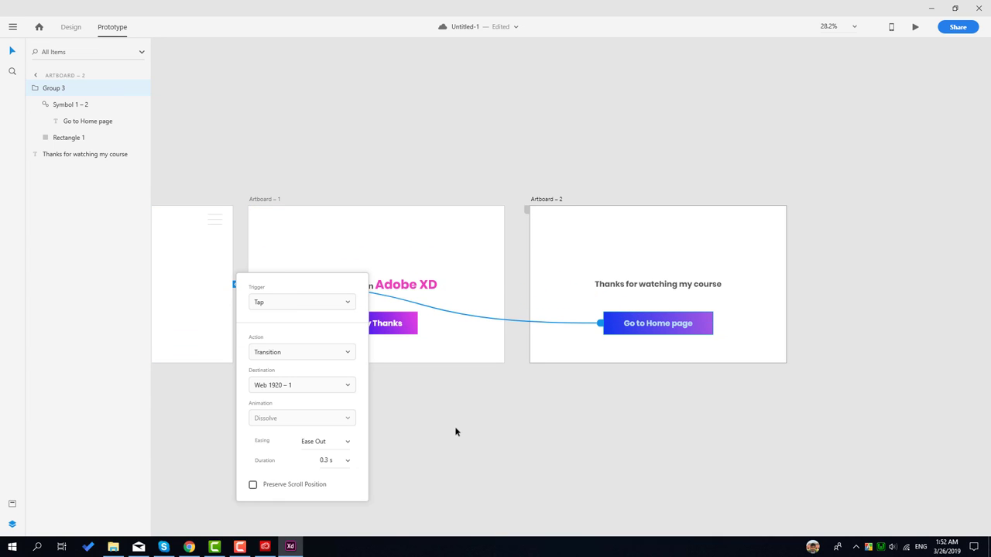
left_click(389, 456)
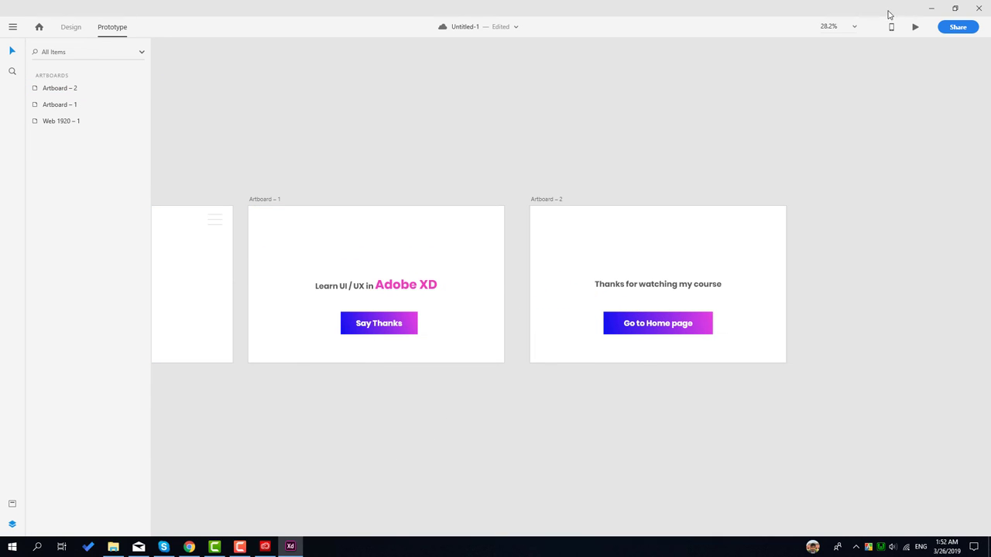
Step: Preview the prototype, follow the menu lines, "Say Thanks" and "Go to Home page" links in turn, and close the preview
left_click(914, 29)
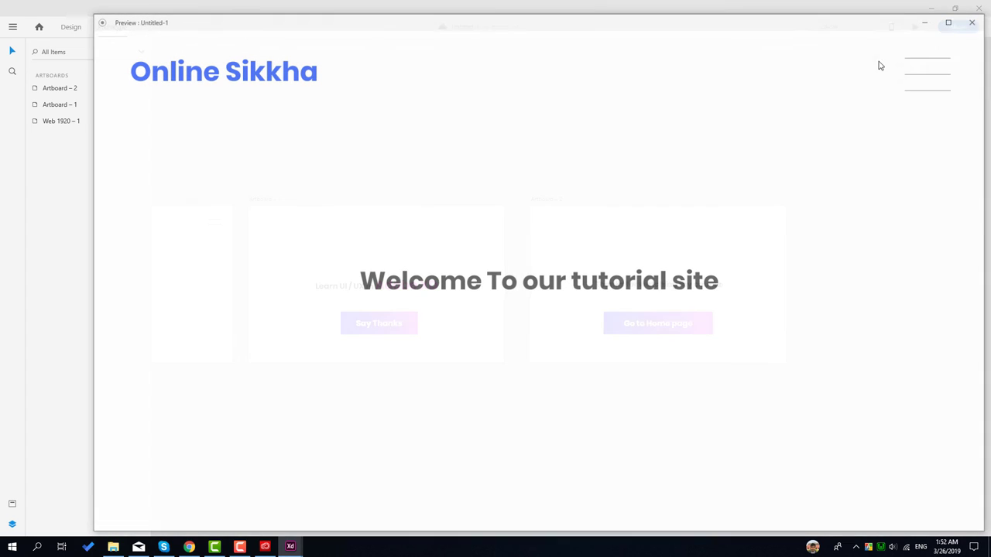
left_click(932, 79)
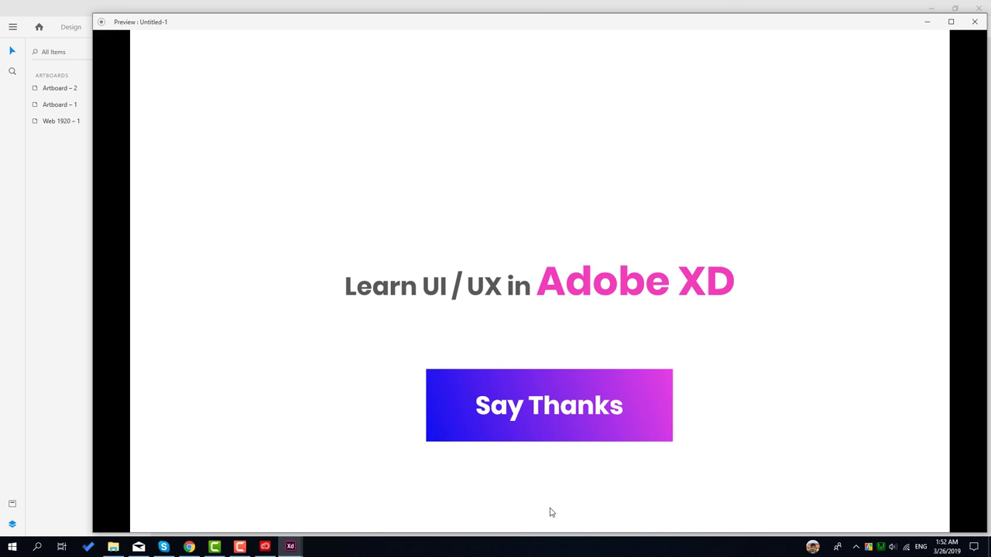
left_click(550, 391)
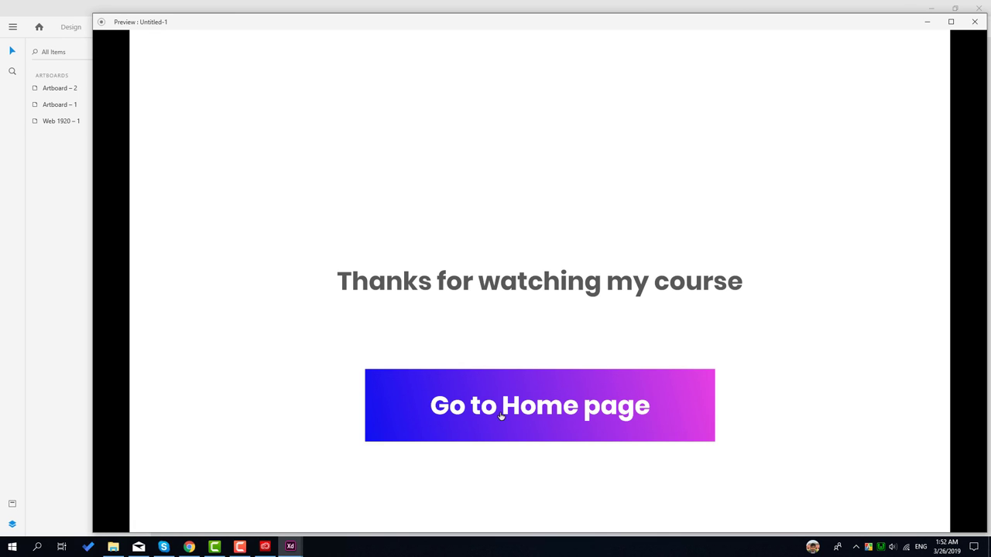
left_click(551, 412)
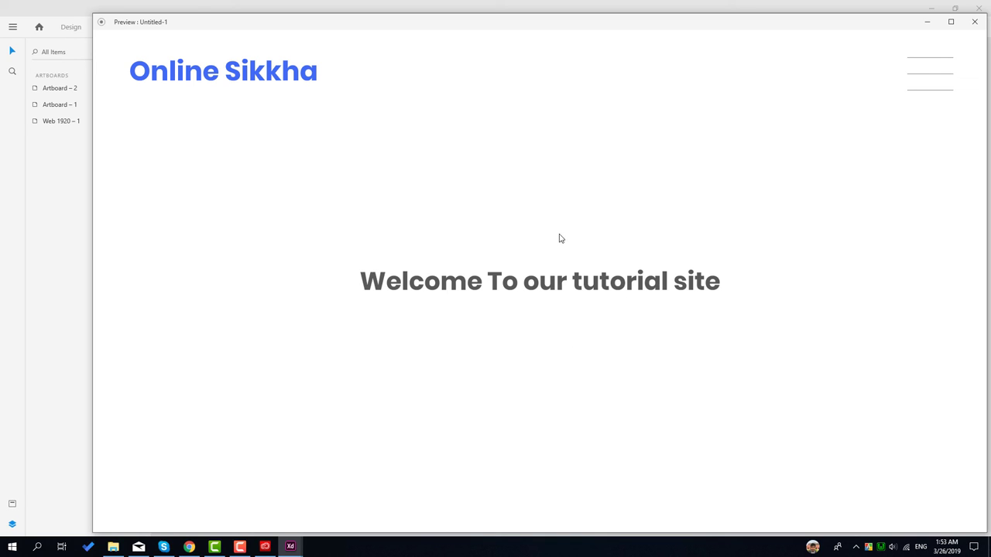
left_click(974, 22)
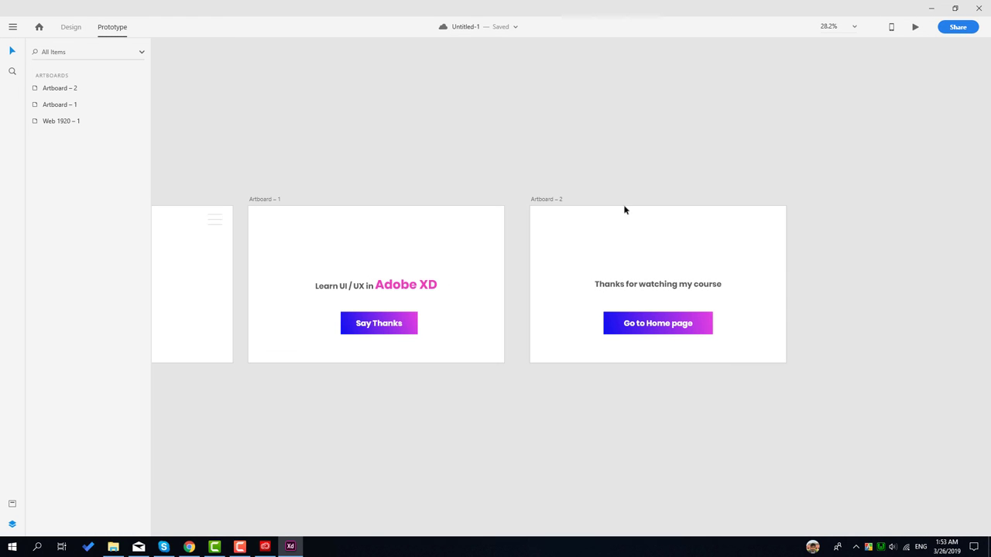
Step: Switch to Chrome to view the Adobe XD system requirements and Bootstrap grid resource pages, and return to Adobe XD
scroll(762, 271, "down", 3)
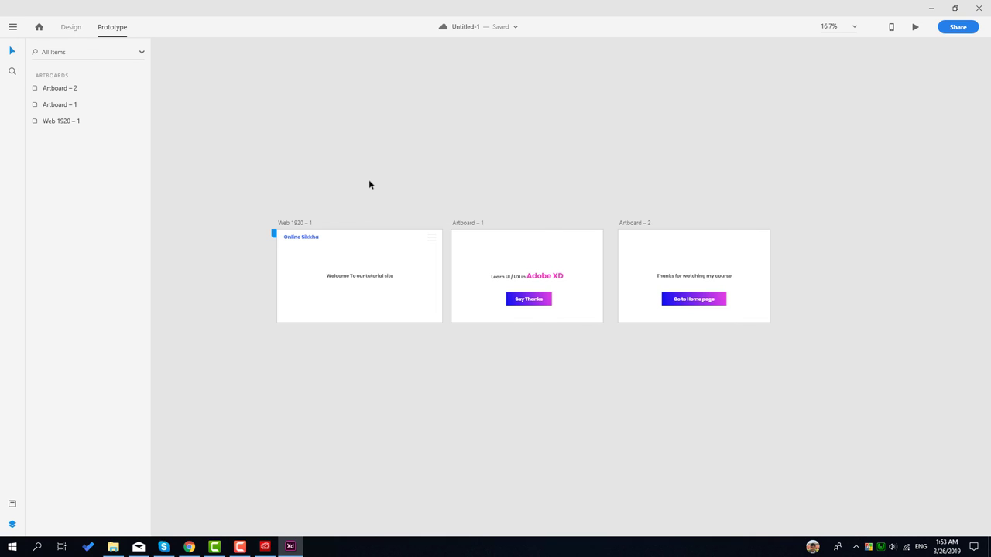
left_click(189, 546)
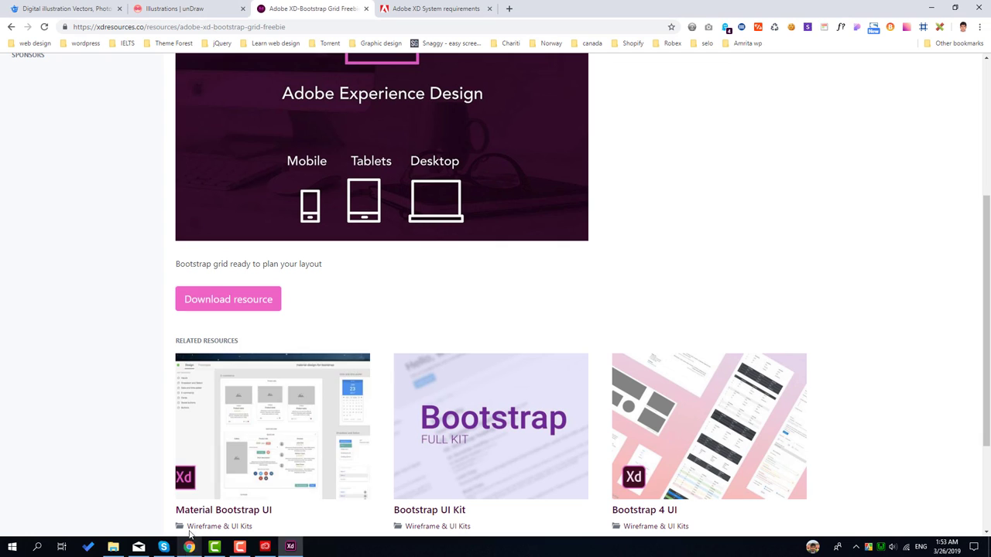
left_click(438, 11)
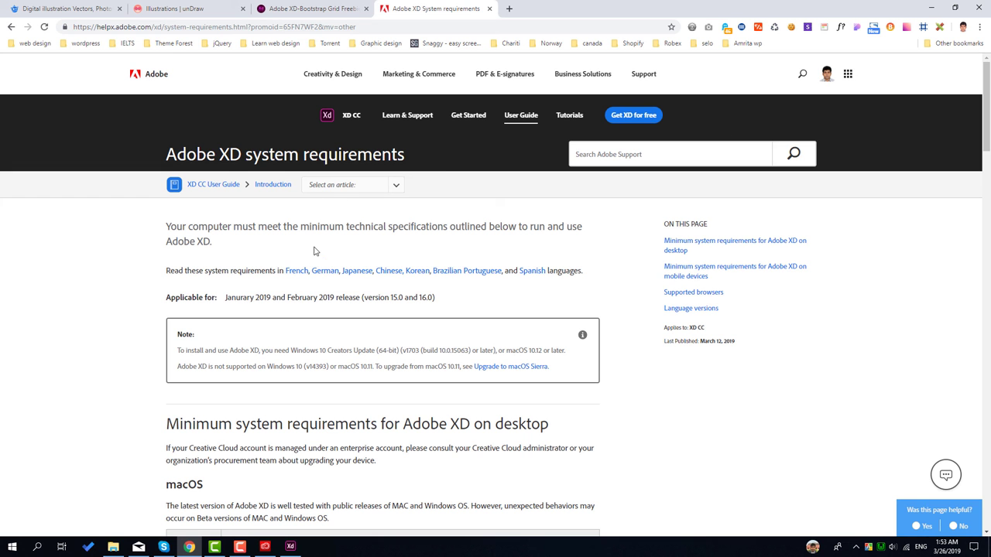
left_click(310, 9)
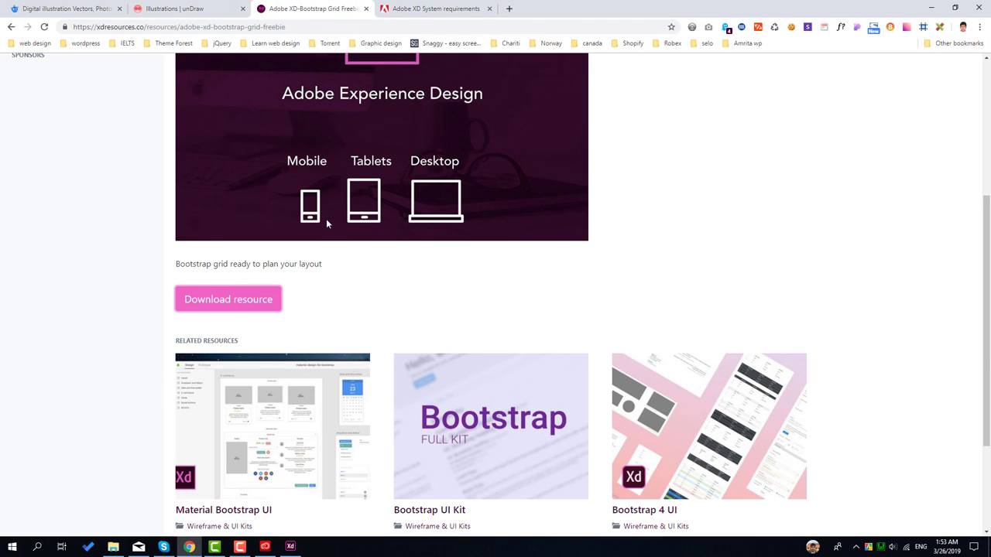
left_click(290, 546)
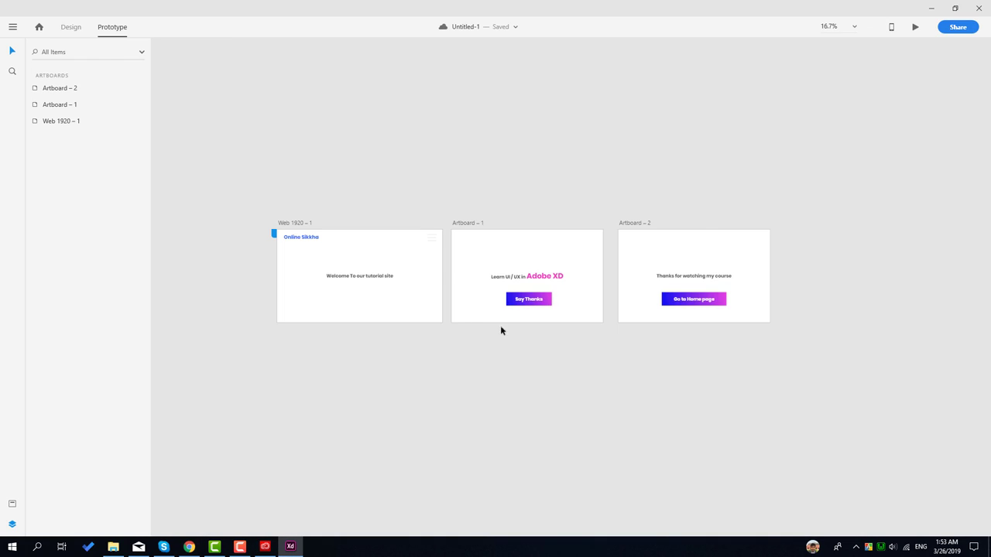